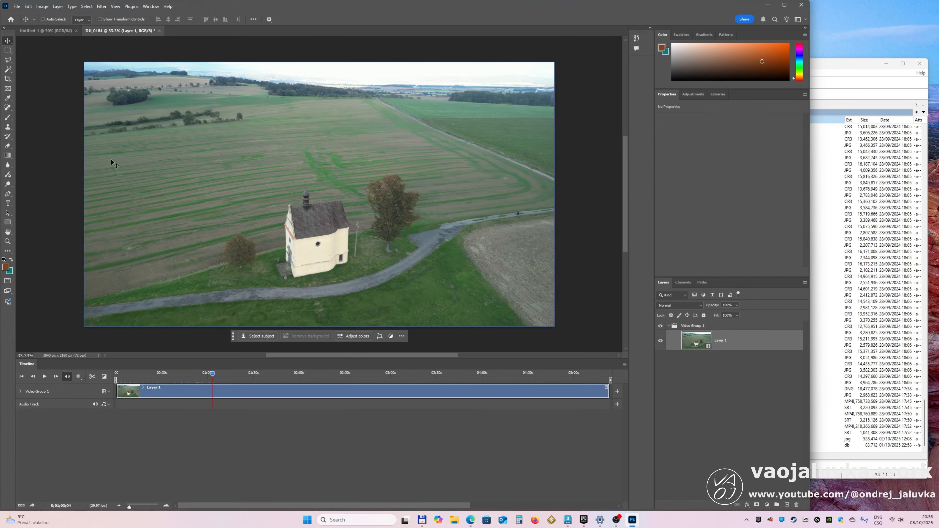
# Render all frames of the drone video as a JPEG image sequence named DJI_0184.jpg into the Myslik_Lurdy_2\2 folder
pyautogui.click(16, 6)
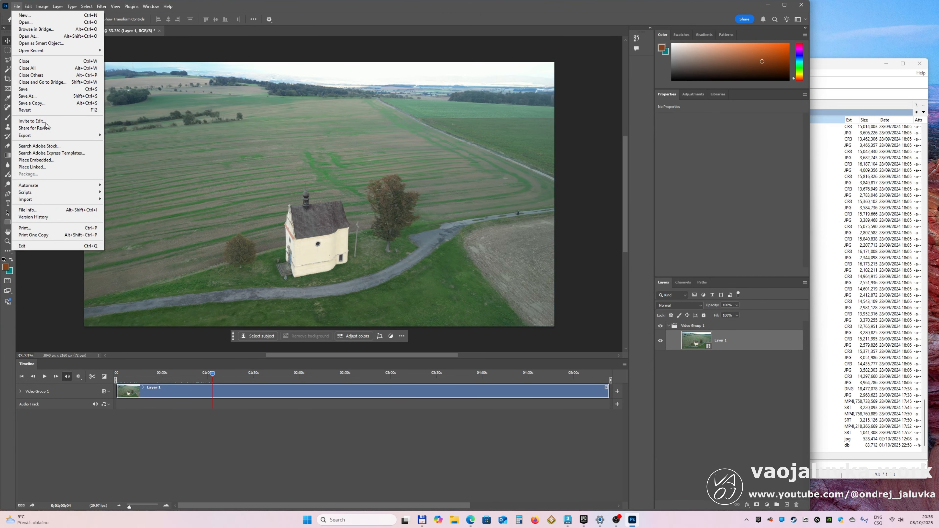
pyautogui.moveTo(54, 136)
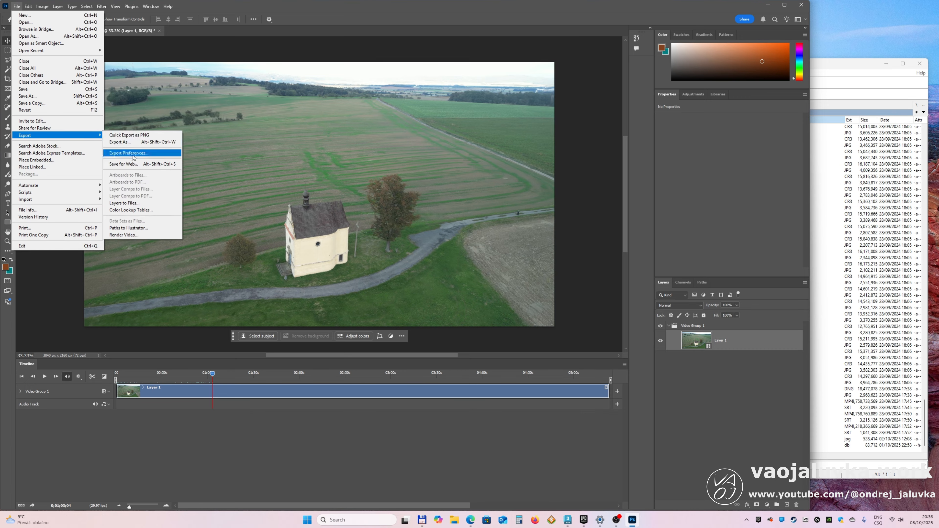
pyautogui.click(143, 236)
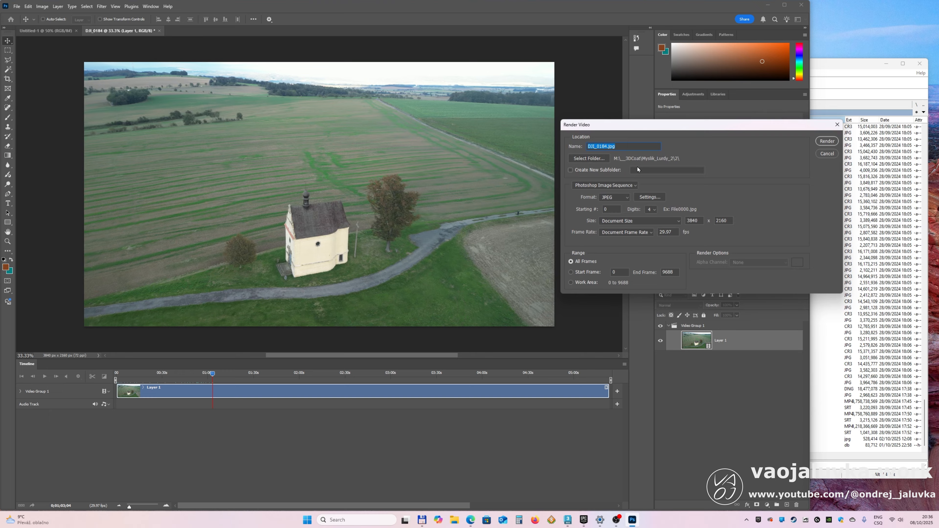
pyautogui.click(601, 162)
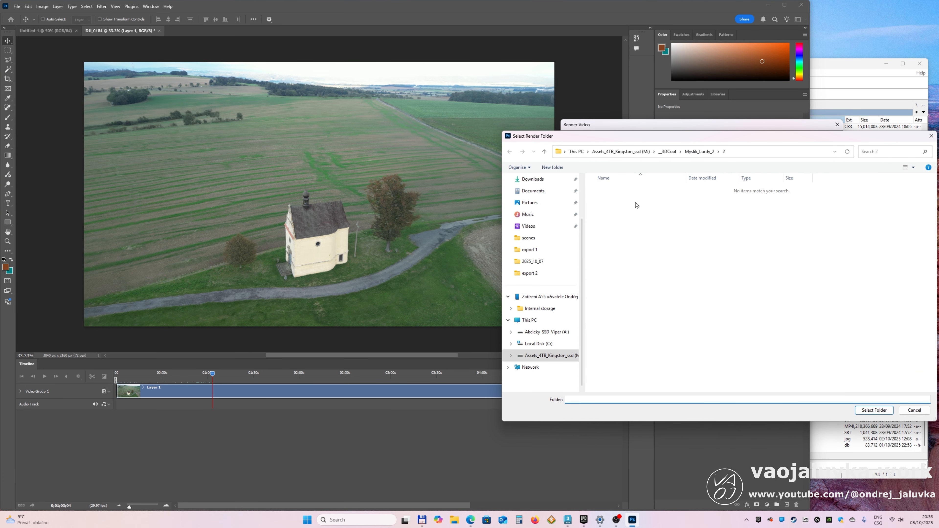
pyautogui.click(874, 410)
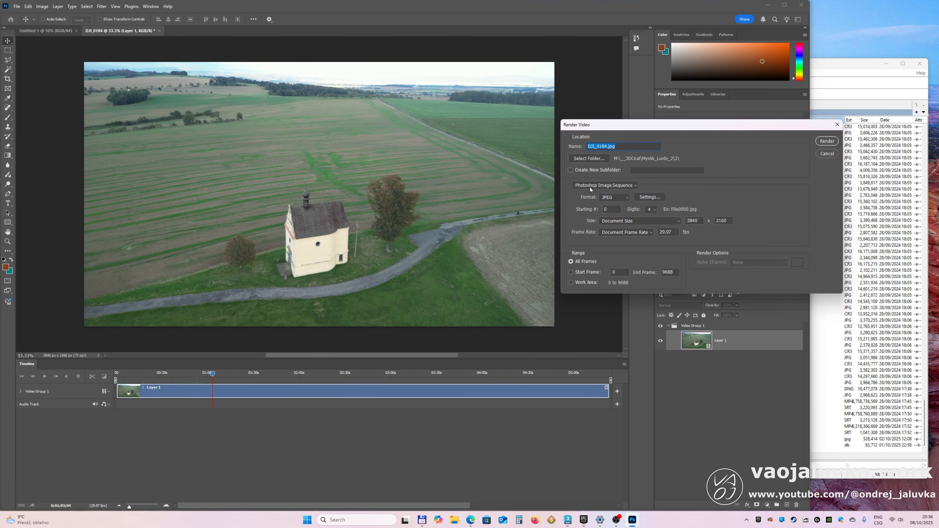
pyautogui.click(827, 141)
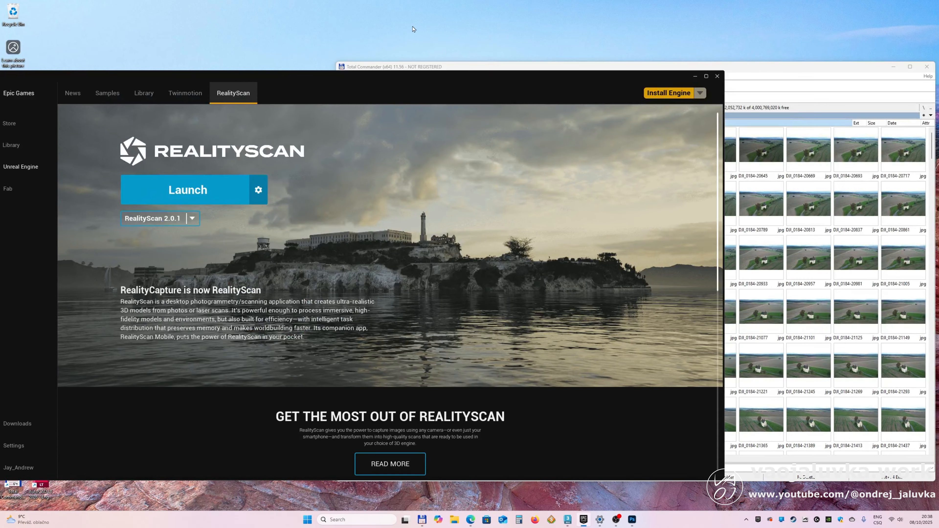
# Launch RealityScan 2.0.1 and import all JPEG frames from the Usov_Kaplicka\vyber folder in Total Commander, leaving out the rsmeta database file
pyautogui.moveTo(306, 80); pyautogui.dragTo(384, 46)
pyautogui.click(265, 160)
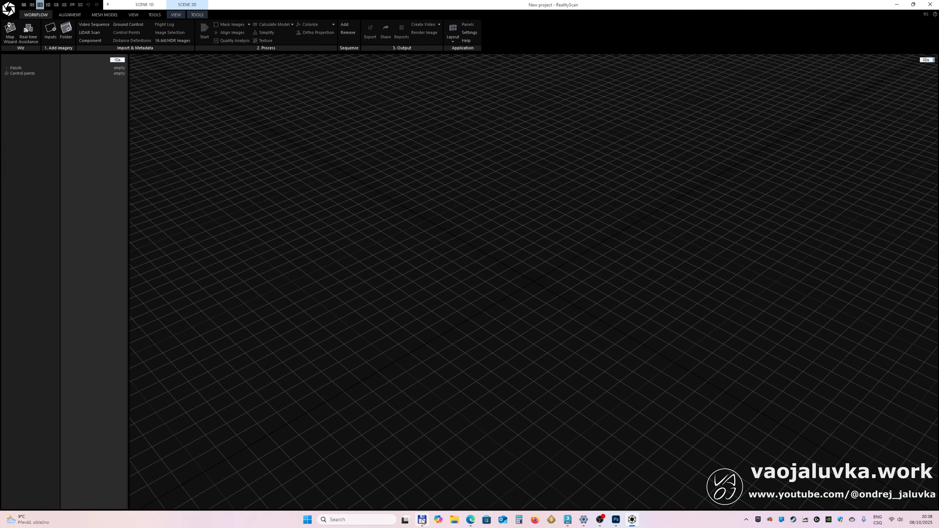
pyautogui.click(422, 520)
pyautogui.moveTo(932, 144); pyautogui.dragTo(936, 368)
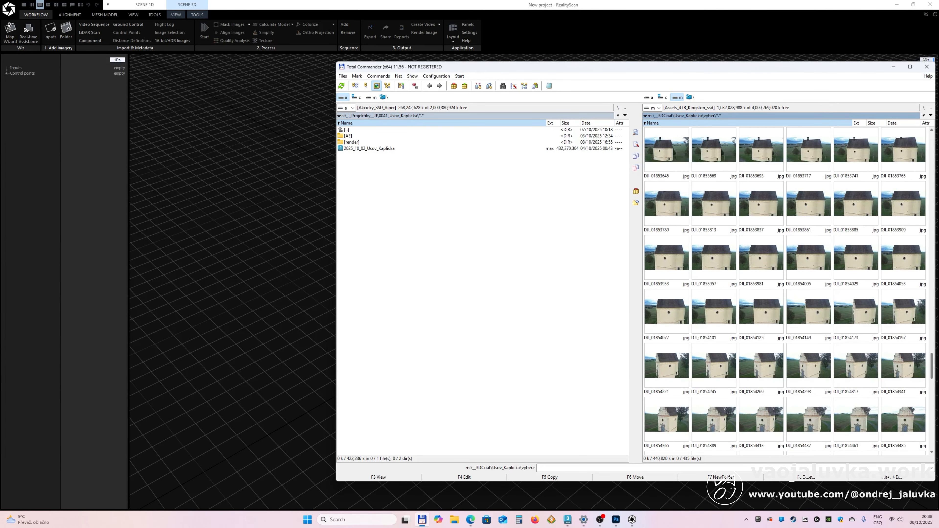
pyautogui.click(796, 323)
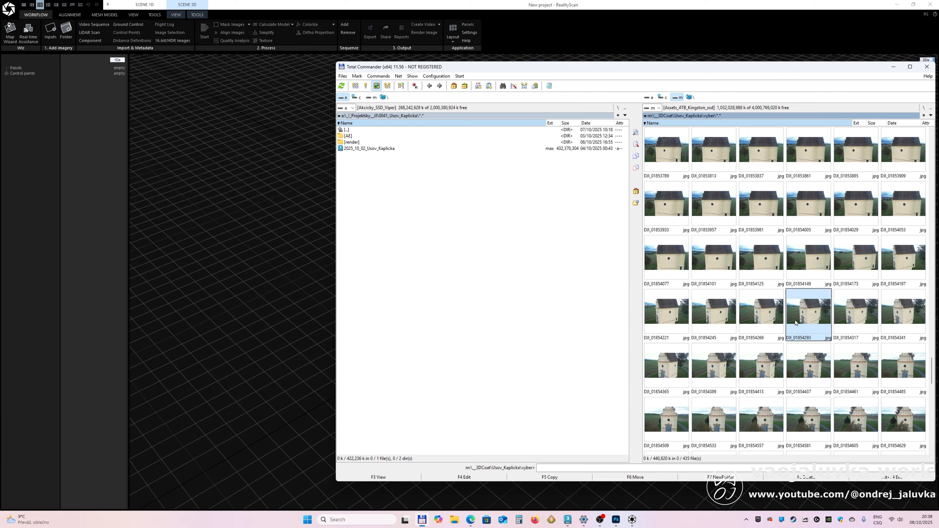
pyautogui.press('Home')
pyautogui.hotkey('shift', 'End')
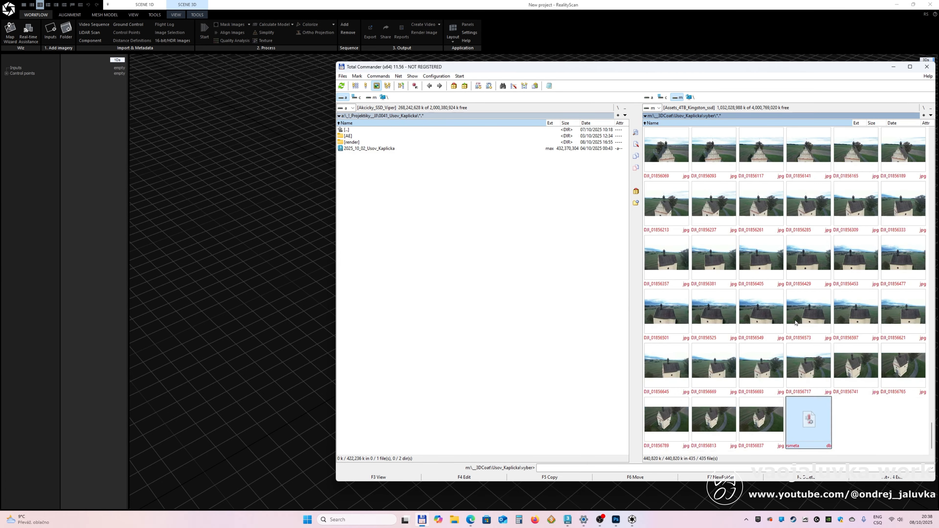
pyautogui.press('space')
pyautogui.click(774, 313)
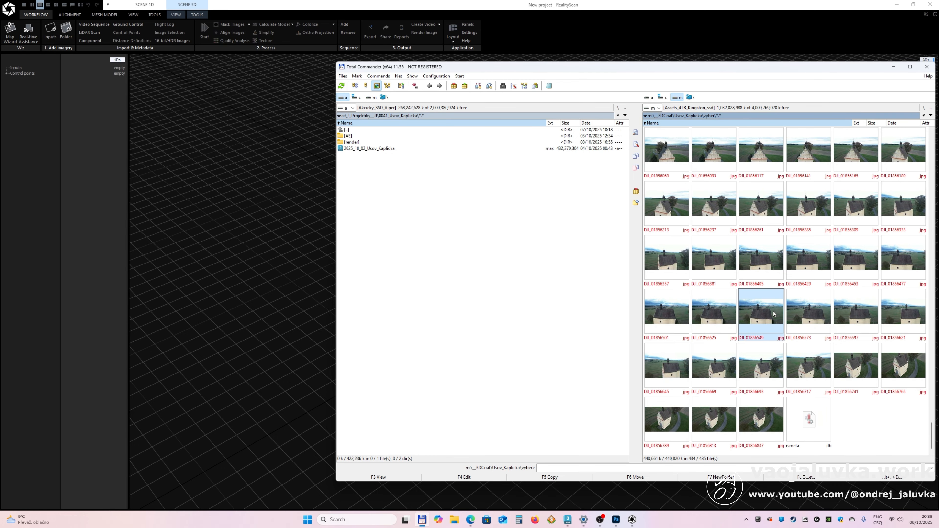
pyautogui.moveTo(774, 310); pyautogui.dragTo(13, 237)
pyautogui.click(88, 186)
# Align the imported images and inspect the camera positions and point cloud around the chapel
pyautogui.click(70, 15)
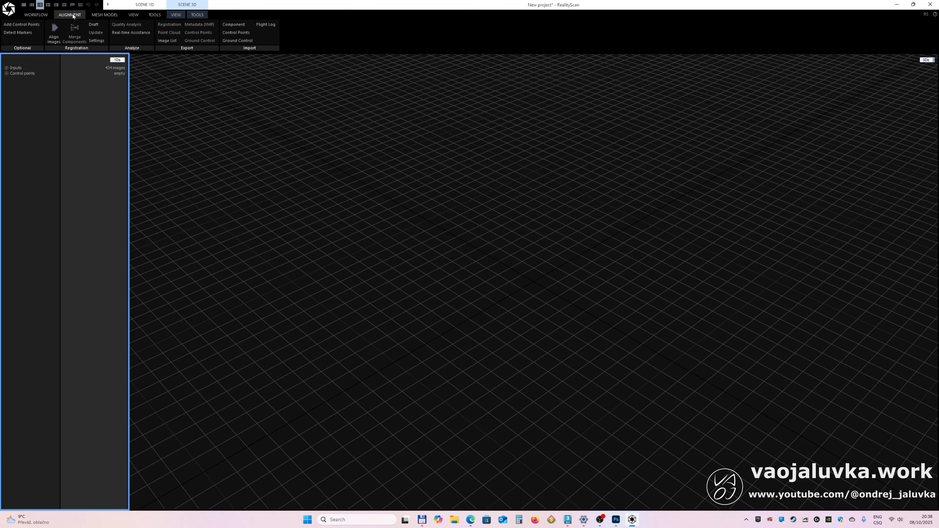
pyautogui.click(56, 29)
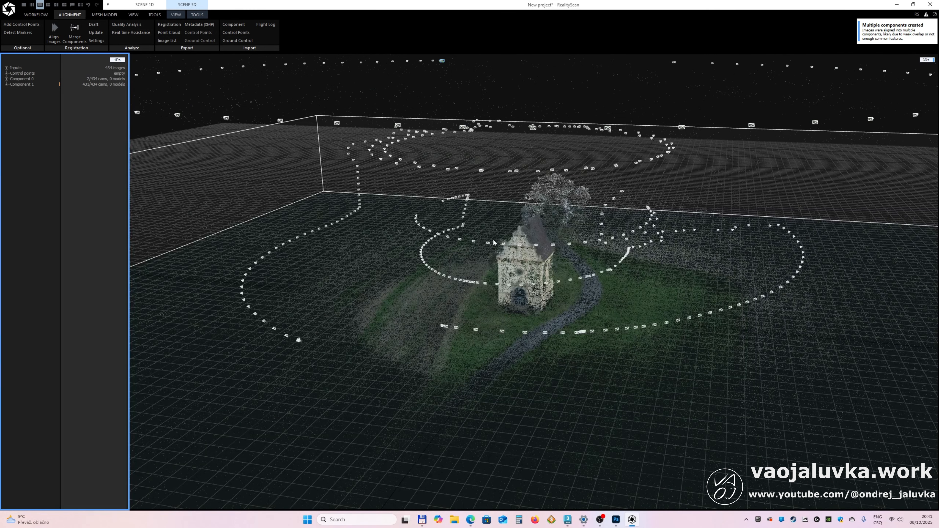
pyautogui.moveTo(581, 279); pyautogui.dragTo(213, 293)
pyautogui.scroll(-5, 409, 245)
pyautogui.moveTo(410, 245); pyautogui.dragTo(462, 299)
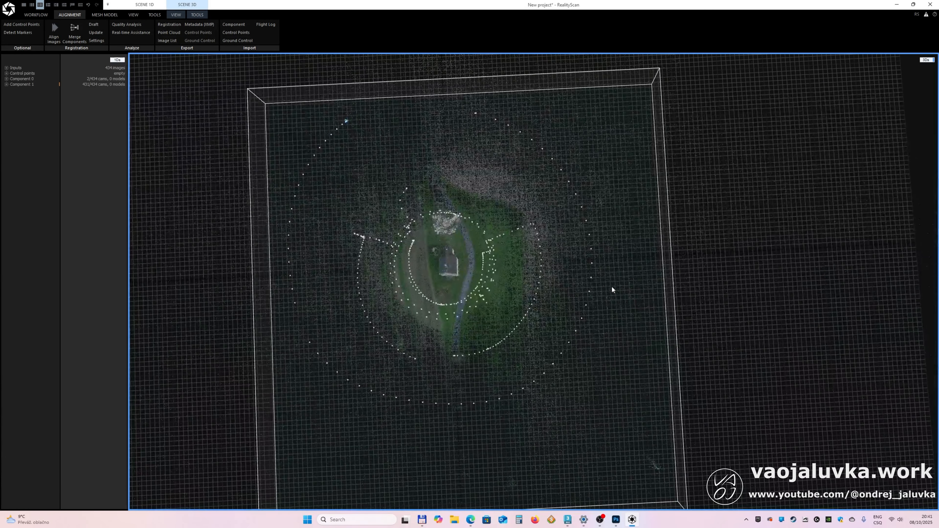
pyautogui.scroll(-1, 611, 287)
pyautogui.scroll(1, 423, 278)
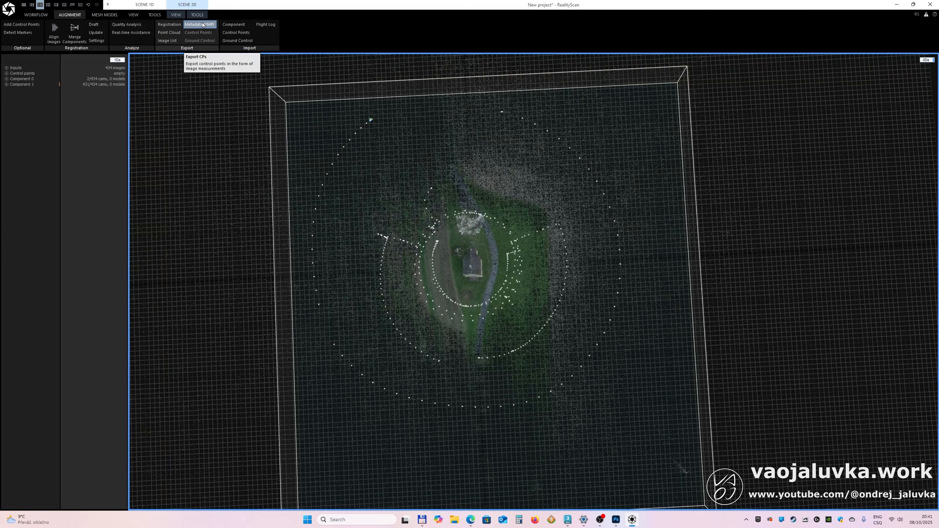
# In the Top view, rotate the scene slightly with Set Ground Plane so the chapel's walls line up with the grid
pyautogui.click(197, 15)
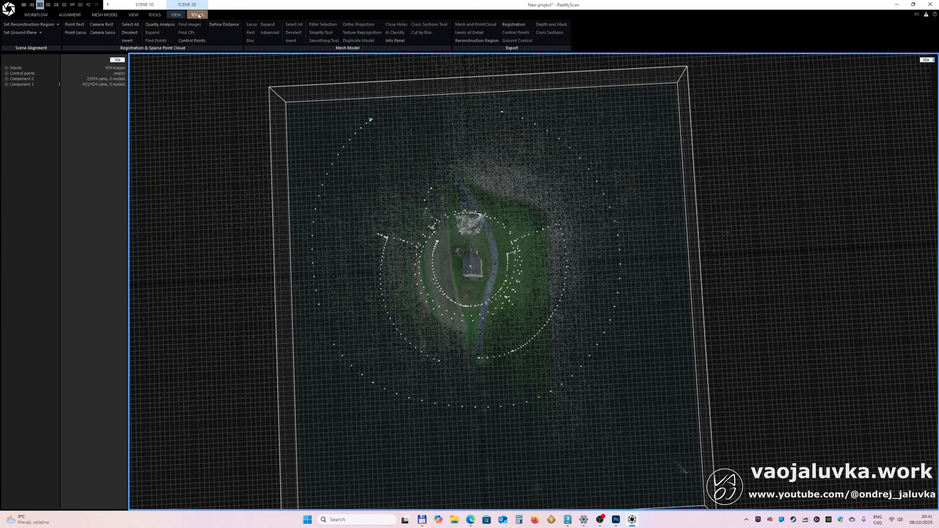
pyautogui.click(180, 16)
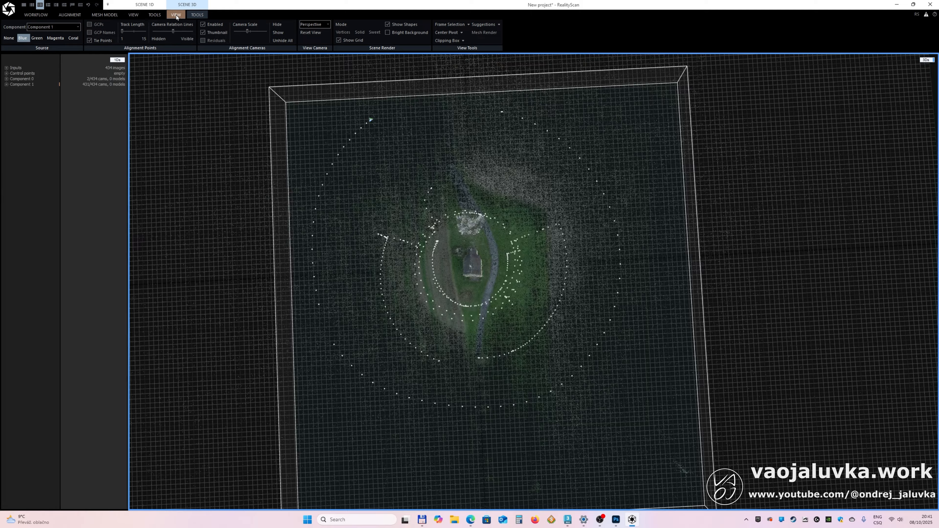
pyautogui.click(307, 26)
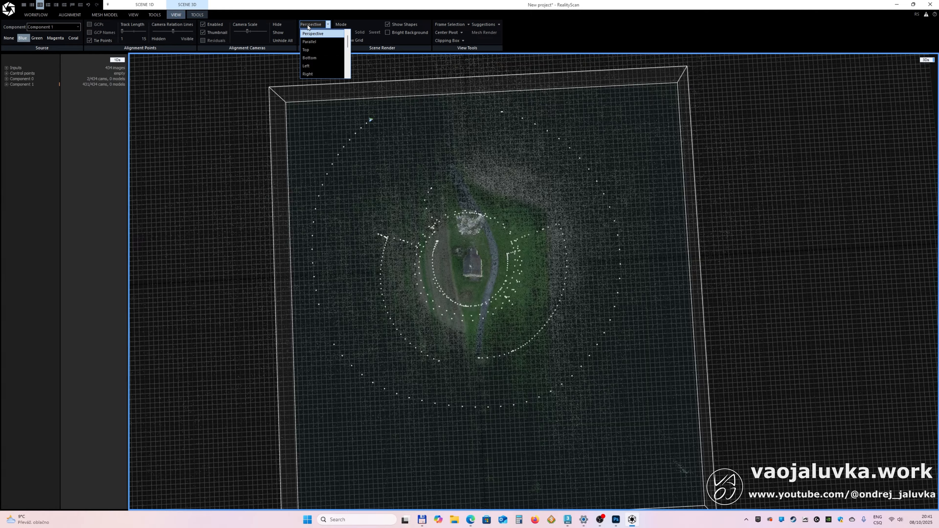
pyautogui.click(316, 52)
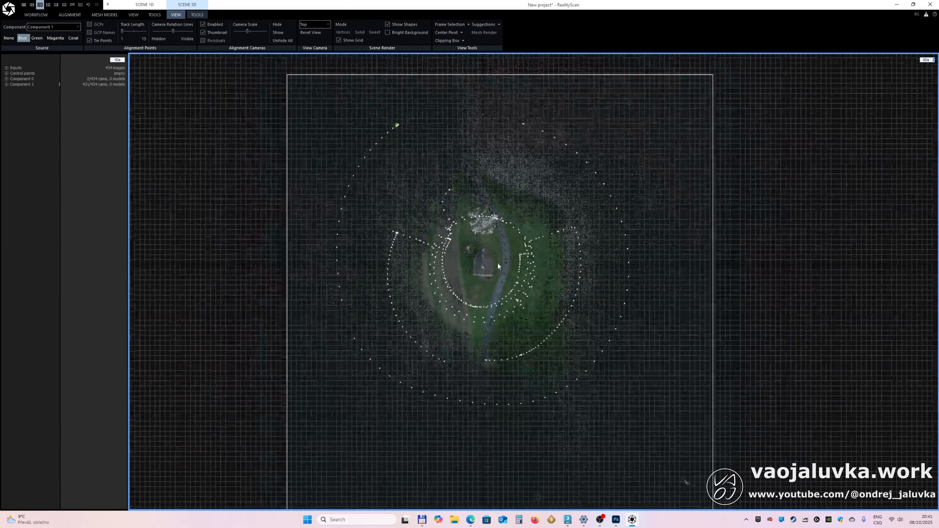
pyautogui.scroll(-3, 497, 265)
pyautogui.scroll(8, 488, 269)
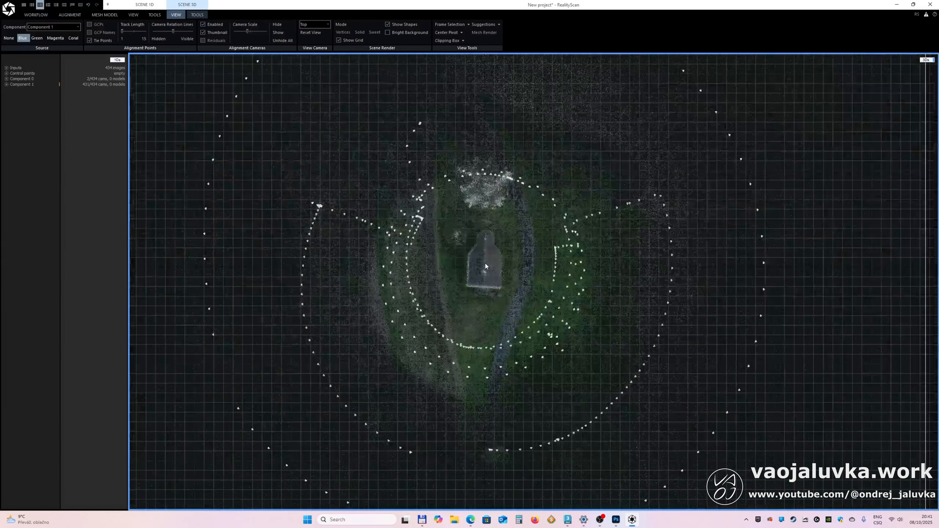
pyautogui.click(198, 15)
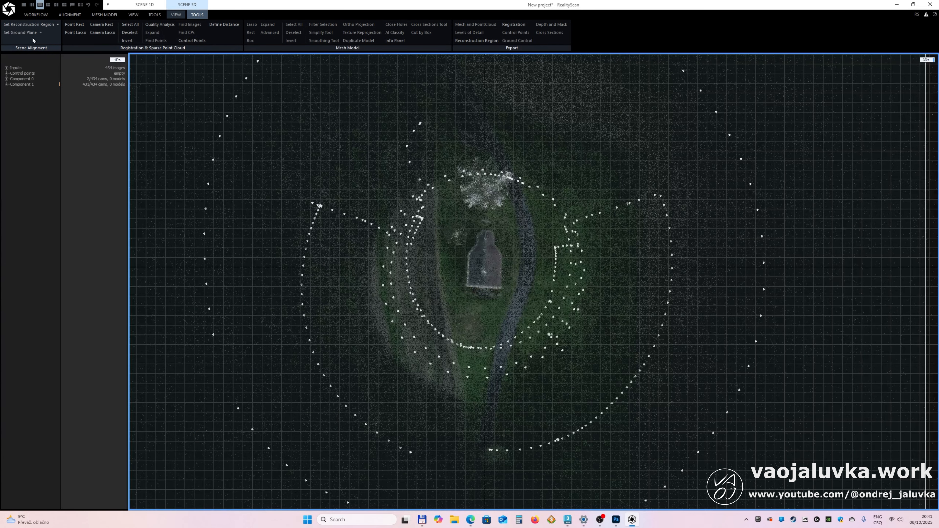
pyautogui.click(20, 34)
pyautogui.moveTo(512, 246); pyautogui.dragTo(512, 244)
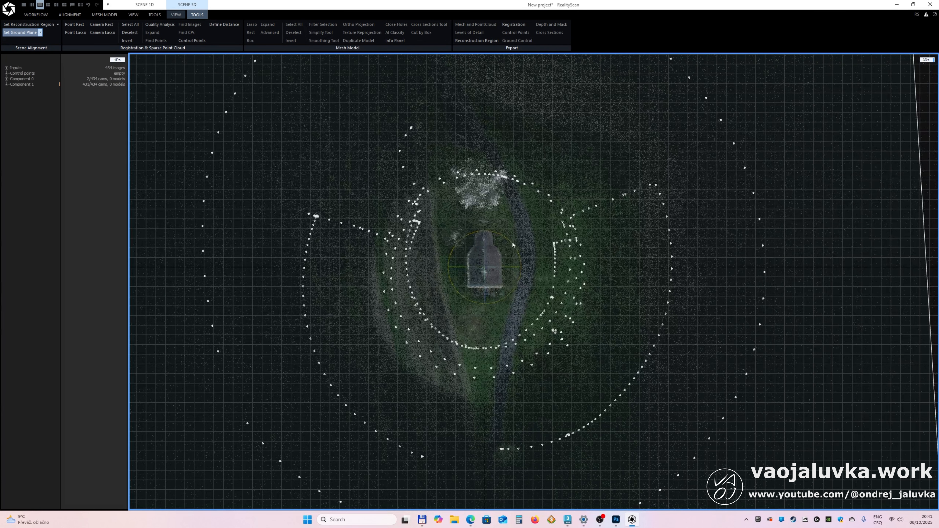
# Check the ground plane's level and orientation against the chapel in the Left and Top views
pyautogui.click(176, 15)
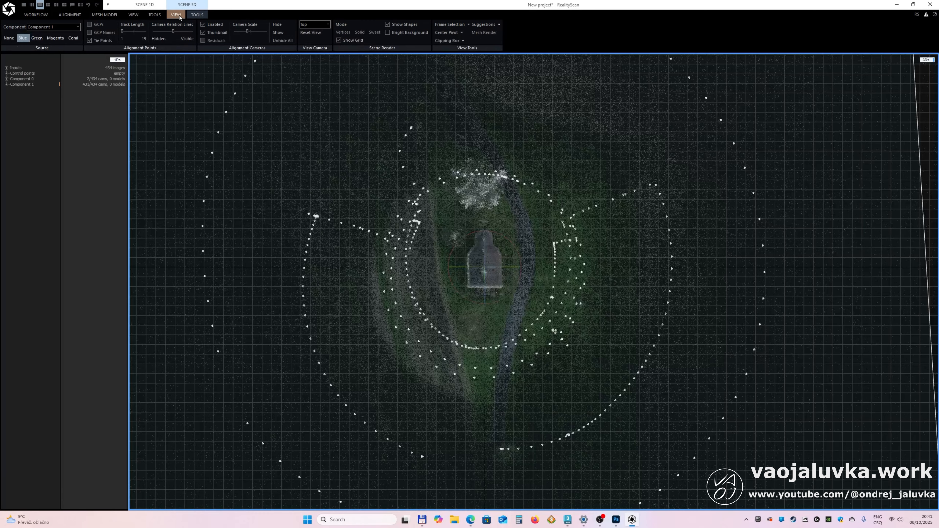
pyautogui.click(314, 24)
pyautogui.click(315, 50)
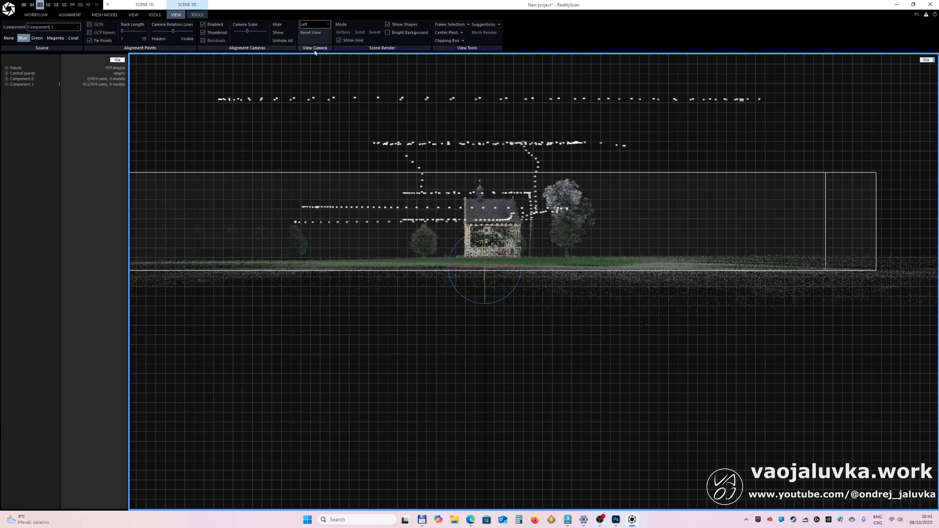
pyautogui.scroll(5, 482, 254)
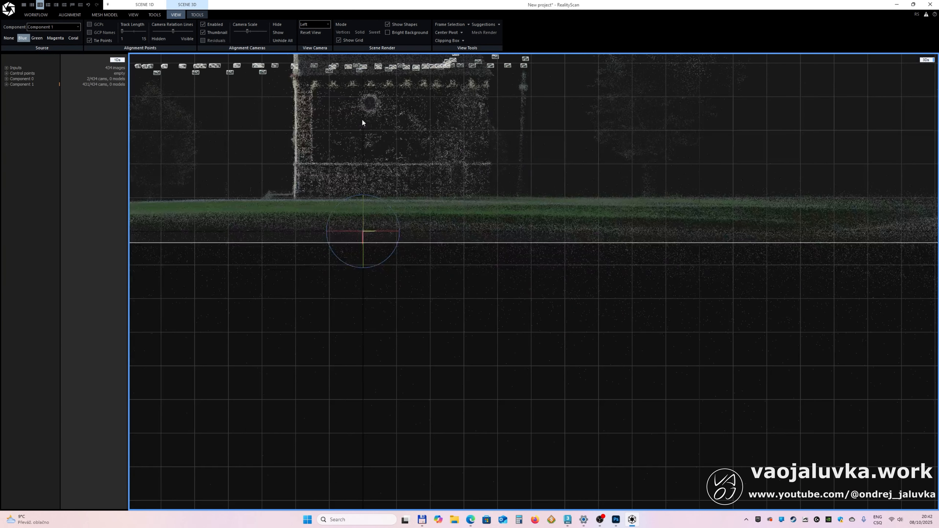
pyautogui.scroll(2, 366, 185)
pyautogui.scroll(-6, 390, 234)
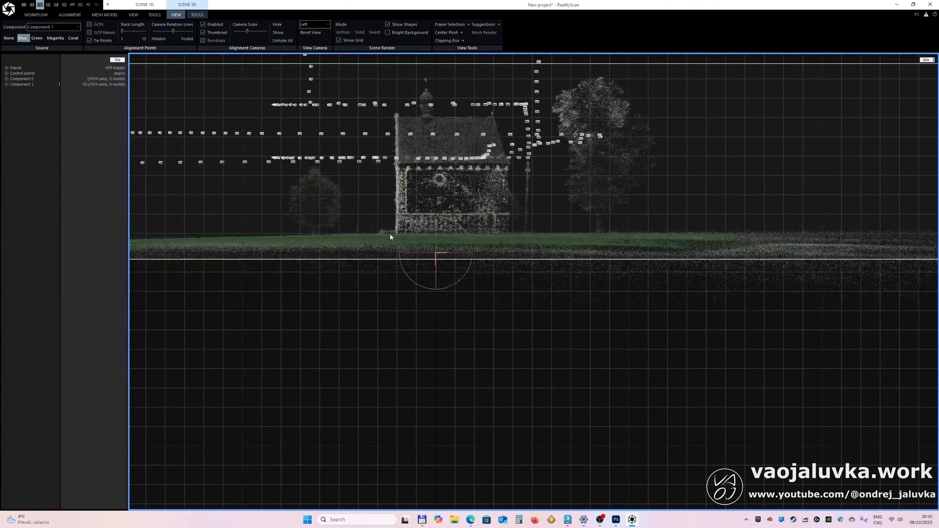
pyautogui.click(314, 24)
pyautogui.click(315, 34)
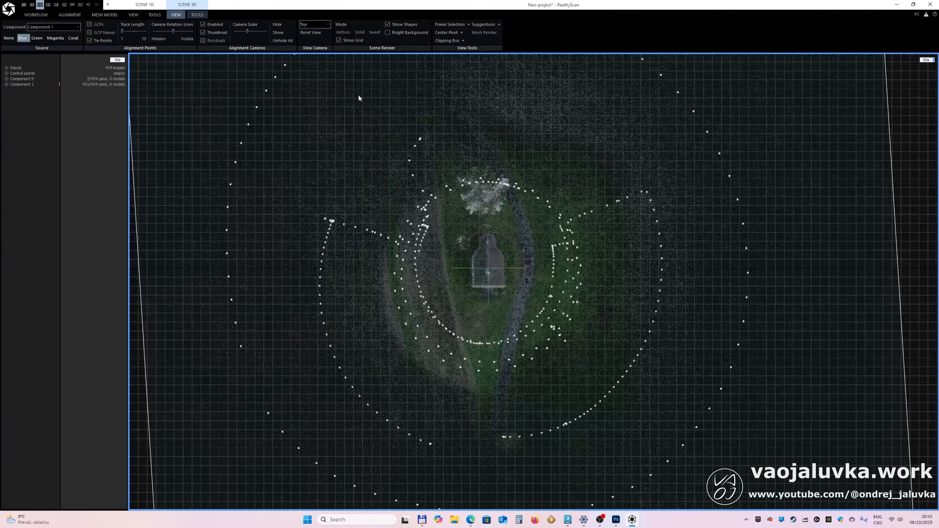
pyautogui.scroll(-3, 474, 248)
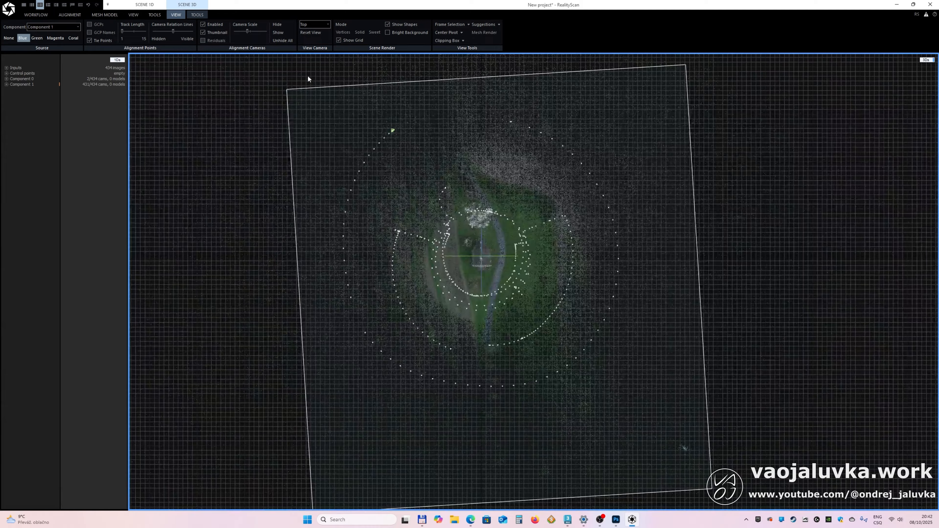
# In the Perspective view, start Set Reconstruction Region and pull one side of the box in toward the chapel
pyautogui.click(314, 24)
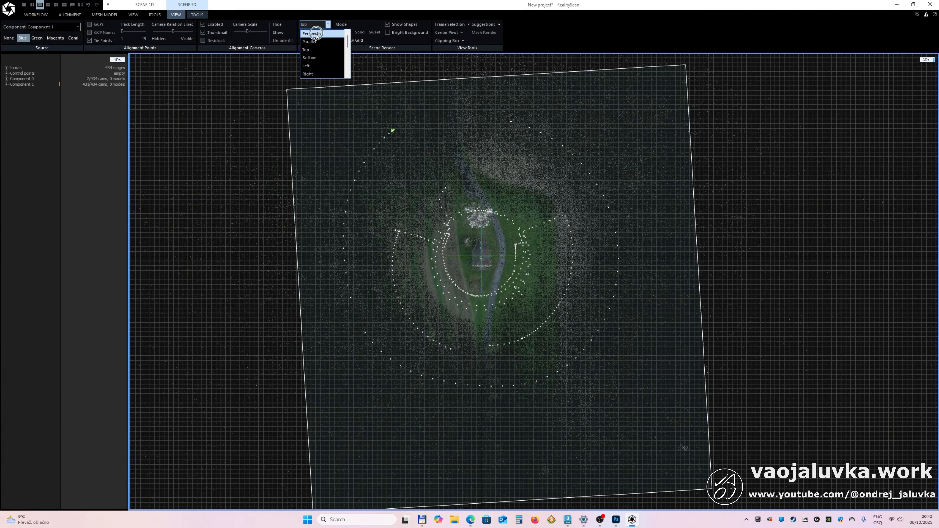
pyautogui.click(317, 36)
pyautogui.moveTo(503, 325); pyautogui.dragTo(530, 275)
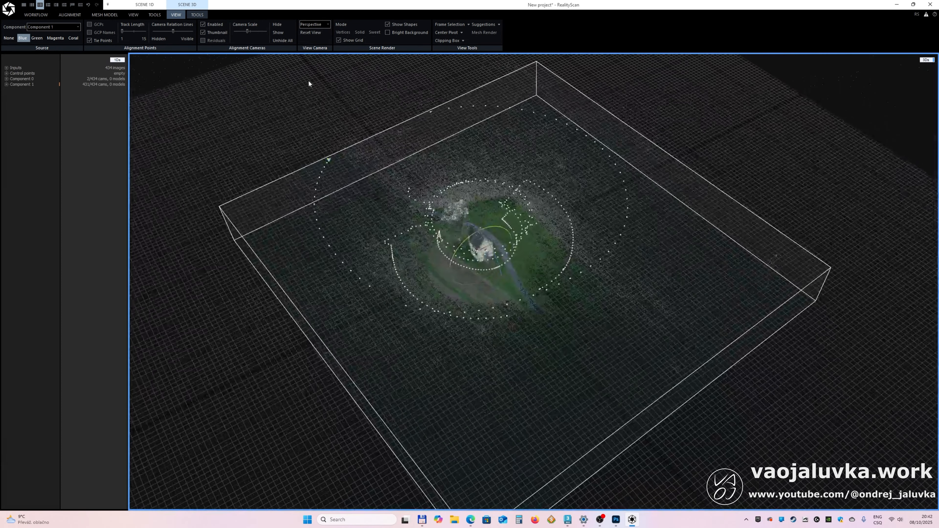
pyautogui.click(197, 16)
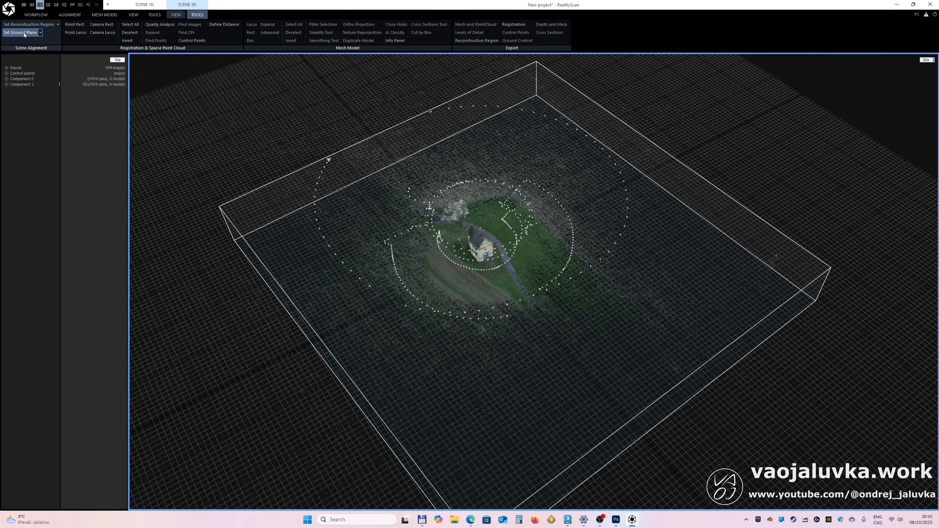
pyautogui.click(43, 28)
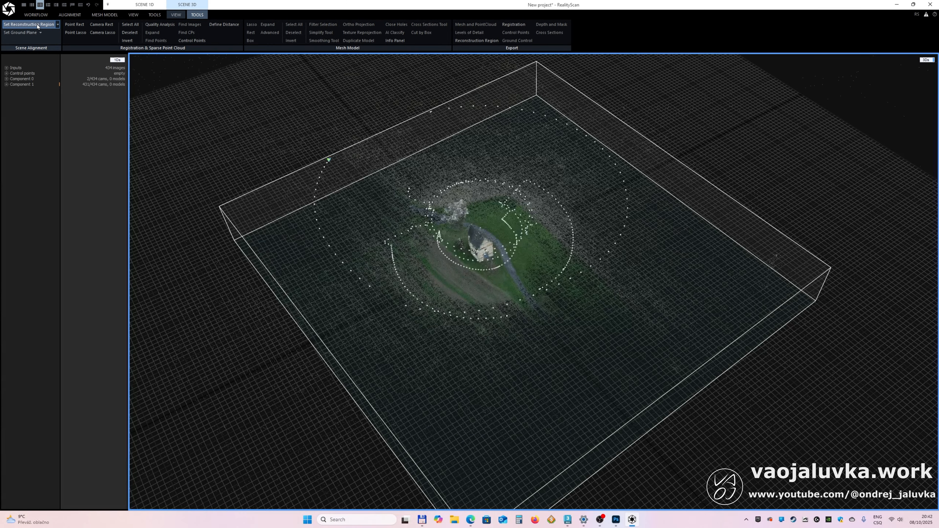
pyautogui.click(37, 26)
pyautogui.moveTo(601, 254); pyautogui.dragTo(548, 294)
pyautogui.moveTo(273, 249); pyautogui.dragTo(453, 198)
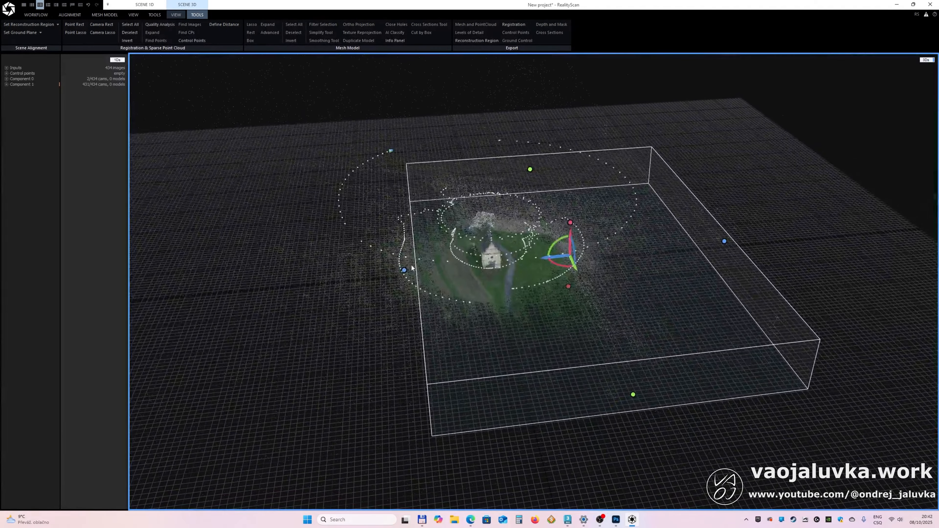
pyautogui.moveTo(405, 270); pyautogui.dragTo(409, 270)
# Pull the remaining sides of the reconstruction region in around the chapel, nearby trees and surrounding ground, and check the box from several angles
pyautogui.moveTo(727, 247); pyautogui.dragTo(660, 292)
pyautogui.moveTo(731, 262); pyautogui.dragTo(573, 348)
pyautogui.moveTo(292, 264); pyautogui.dragTo(334, 261)
pyautogui.moveTo(393, 295); pyautogui.dragTo(349, 302)
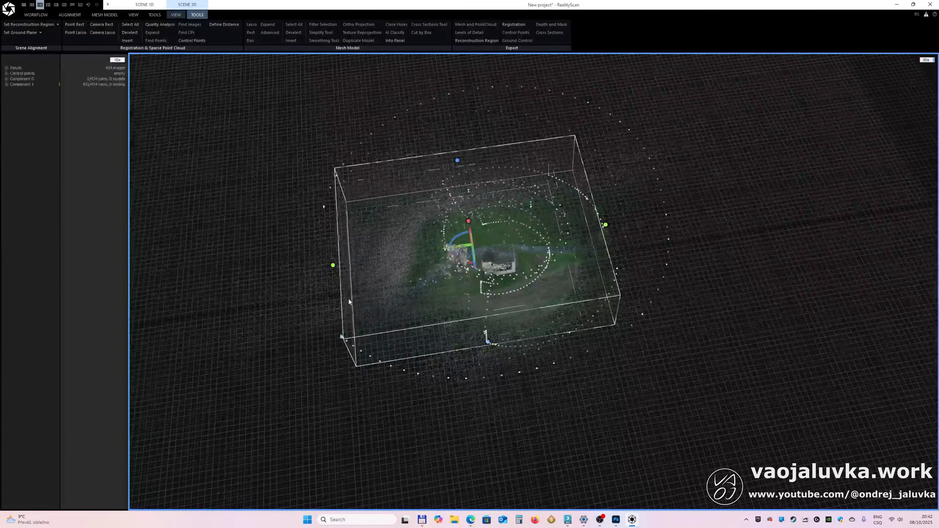
pyautogui.moveTo(335, 266); pyautogui.dragTo(498, 269)
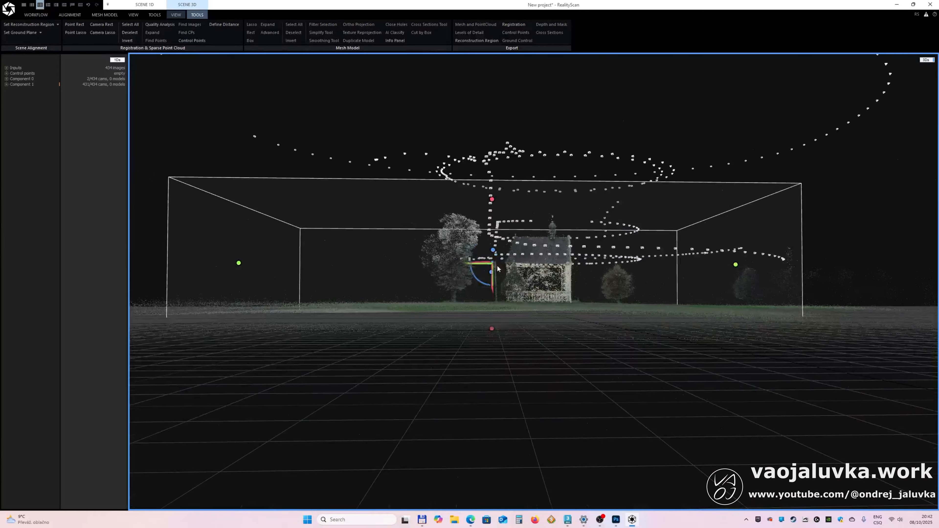
pyautogui.moveTo(592, 270); pyautogui.dragTo(421, 301)
pyautogui.moveTo(435, 303); pyautogui.dragTo(492, 322)
pyautogui.scroll(-8, 493, 320)
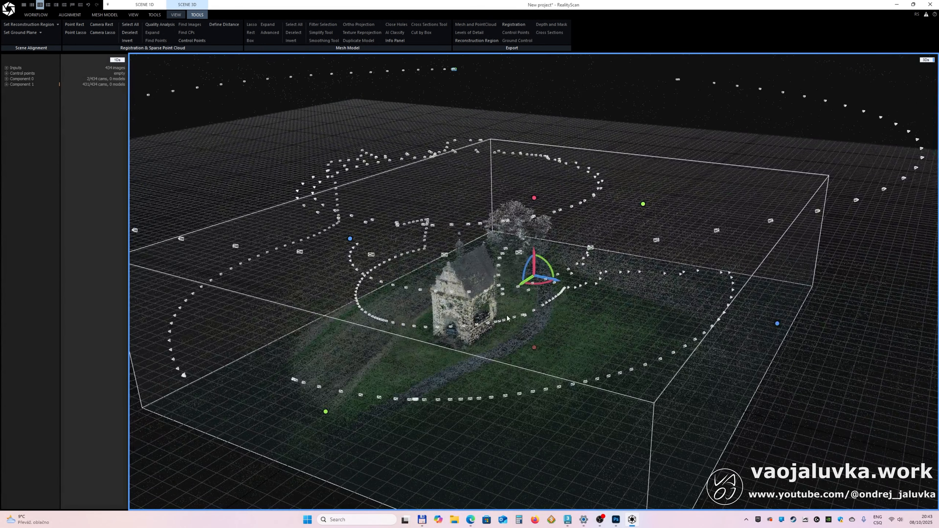
# Calculate the mesh model inside the reconstruction region in Normal Detail
pyautogui.click(176, 14)
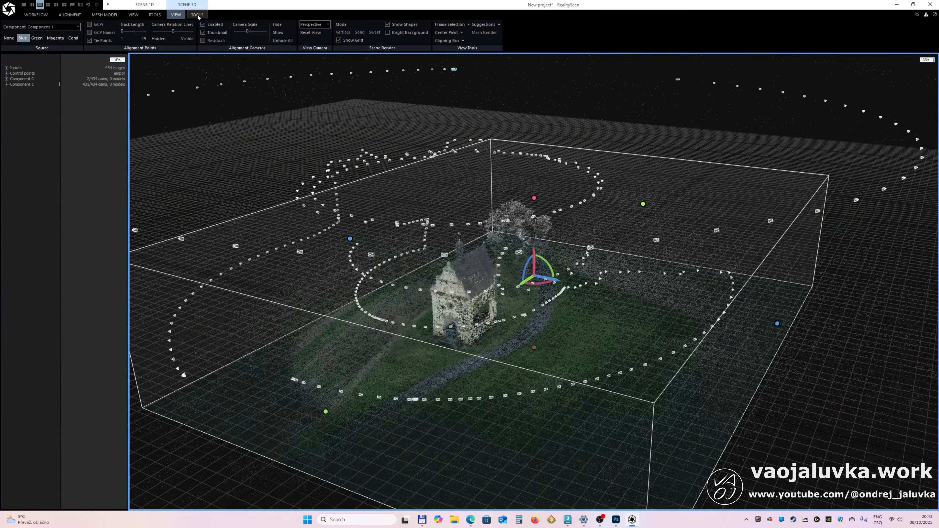
pyautogui.click(105, 15)
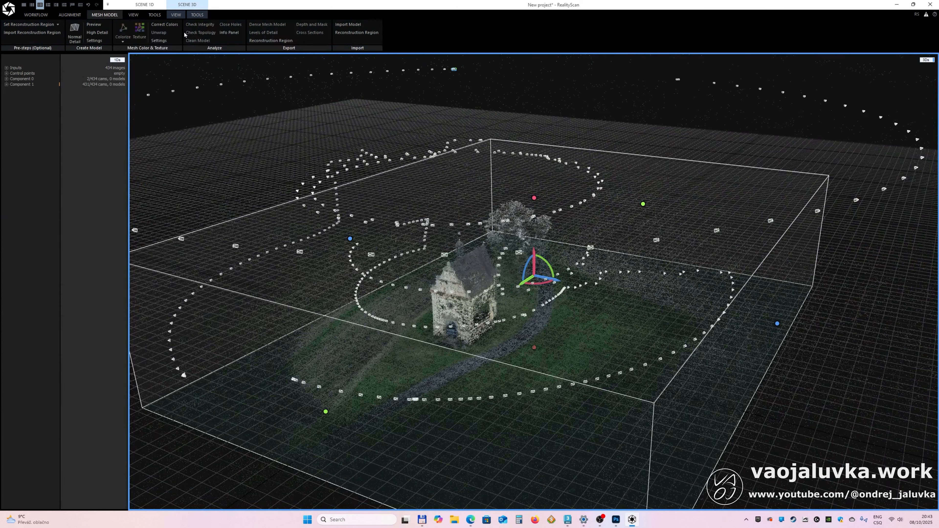
pyautogui.click(108, 16)
pyautogui.click(80, 34)
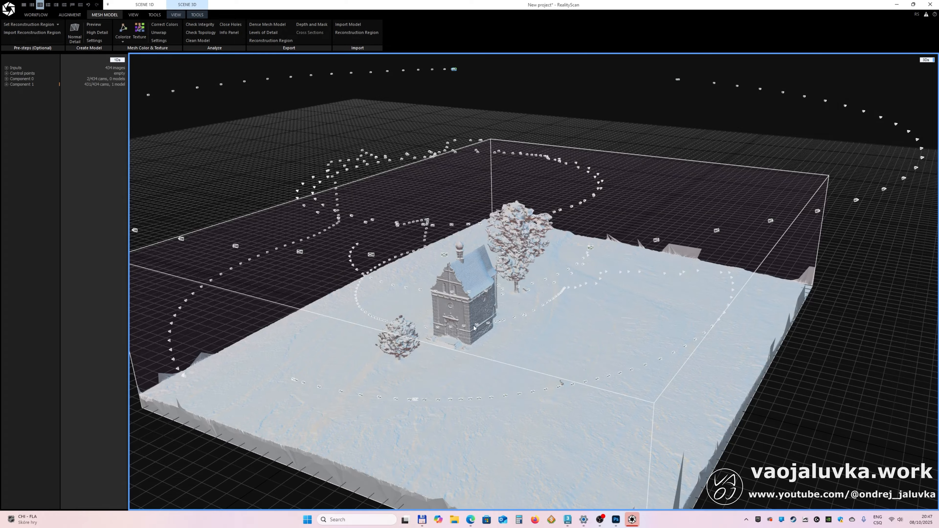
# Examine the reconstructed mesh of the chapel, trees and terrain edges, and expand Component 1 to reveal its model
pyautogui.scroll(5, 466, 346)
pyautogui.scroll(5, 478, 334)
pyautogui.moveTo(489, 326); pyautogui.dragTo(677, 332)
pyautogui.scroll(-3, 676, 332)
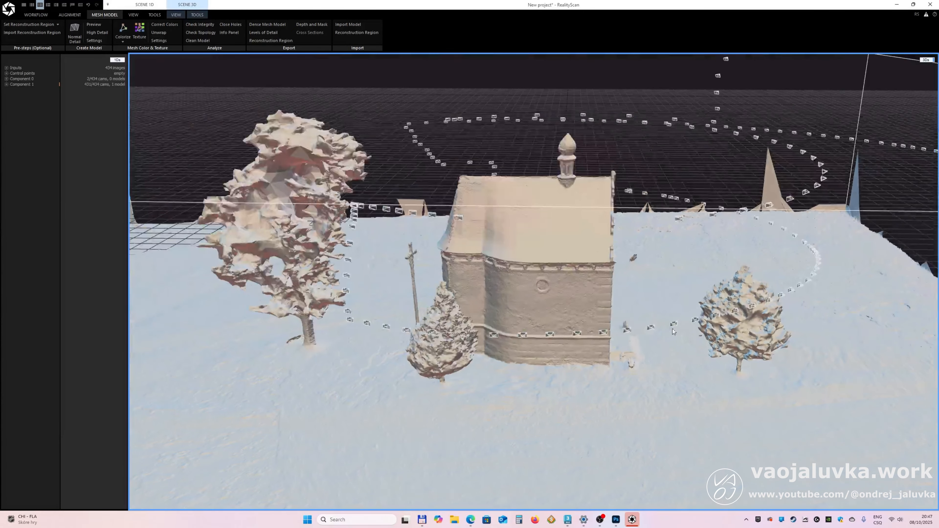
pyautogui.moveTo(475, 320); pyautogui.dragTo(756, 300)
pyautogui.click(8, 85)
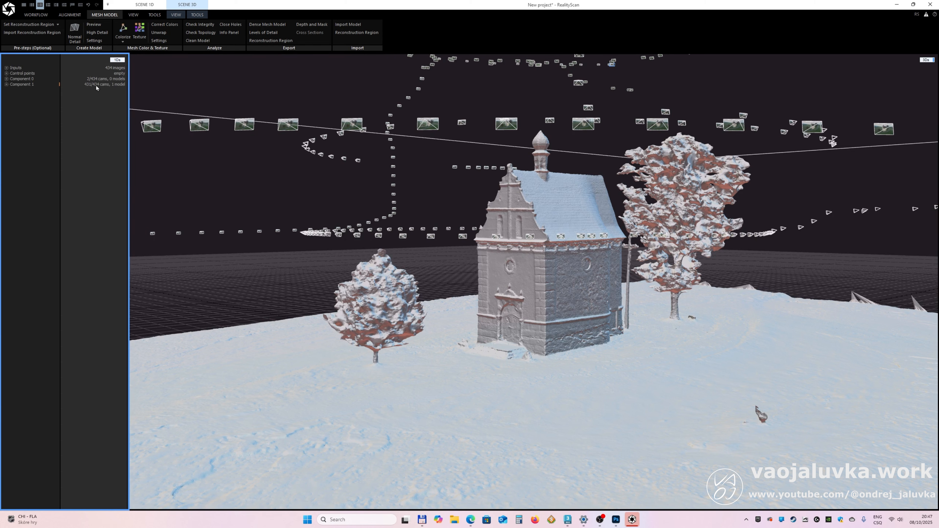
pyautogui.click(19, 85)
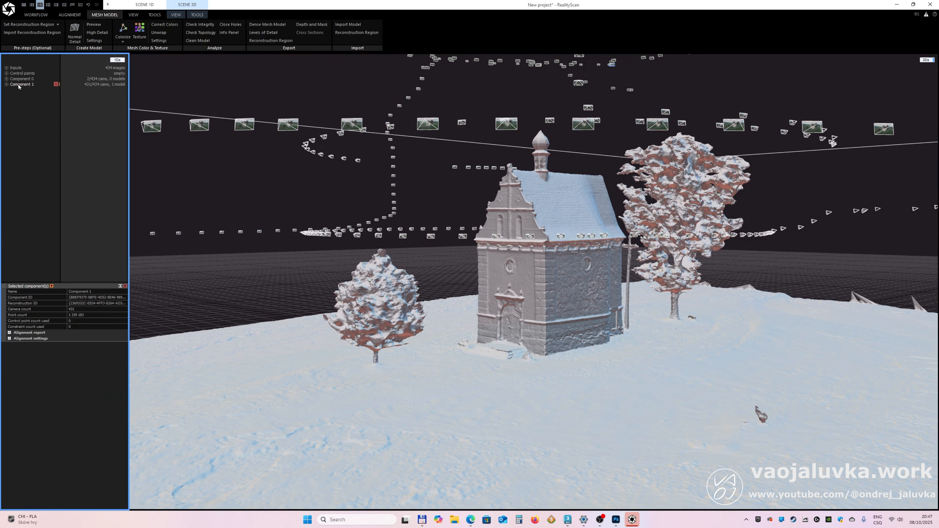
pyautogui.click(7, 84)
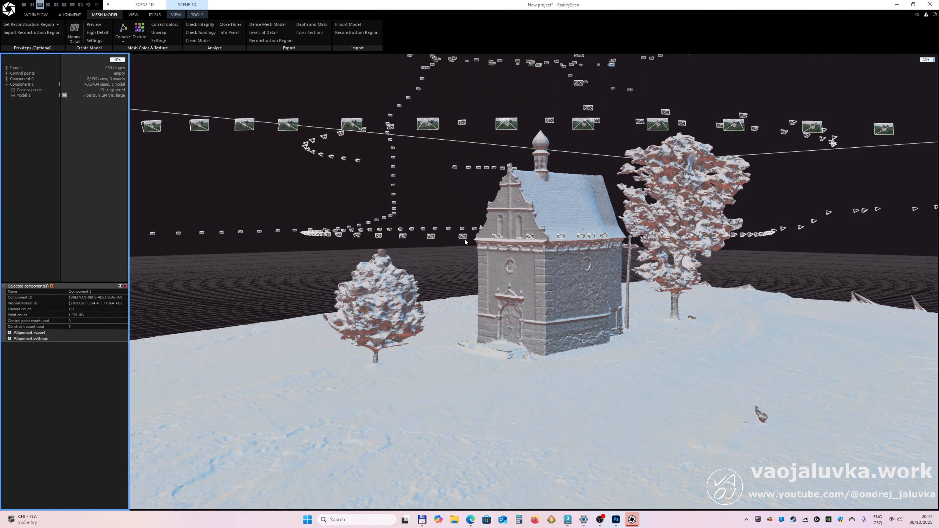
pyautogui.moveTo(558, 219); pyautogui.dragTo(500, 222)
pyautogui.scroll(-5, 485, 232)
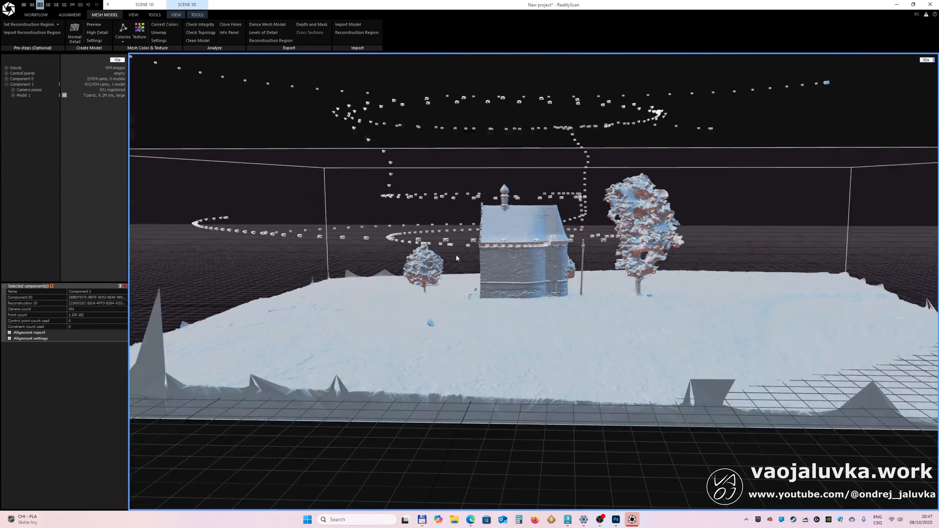
pyautogui.moveTo(631, 277); pyautogui.dragTo(374, 273)
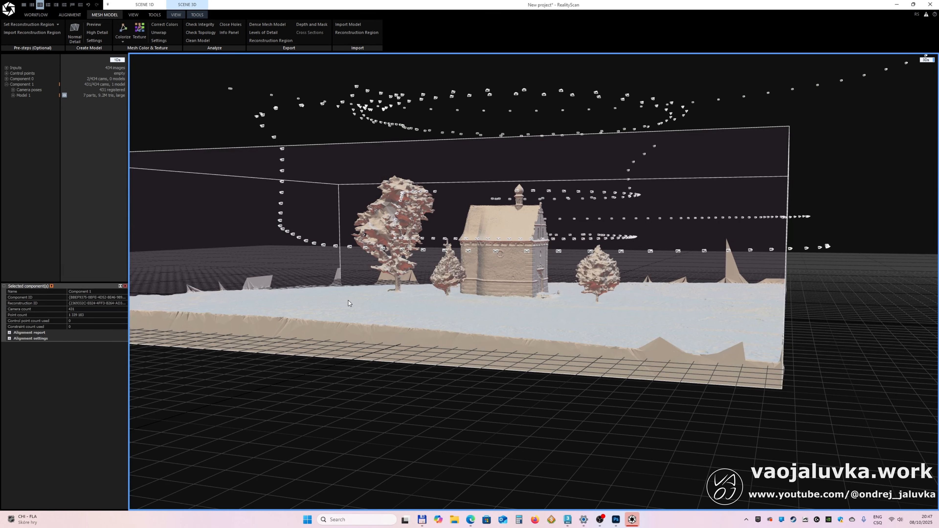
# Use Rect selection to select the jagged vertical skirt along the front edge of the terrain mesh
pyautogui.click(175, 15)
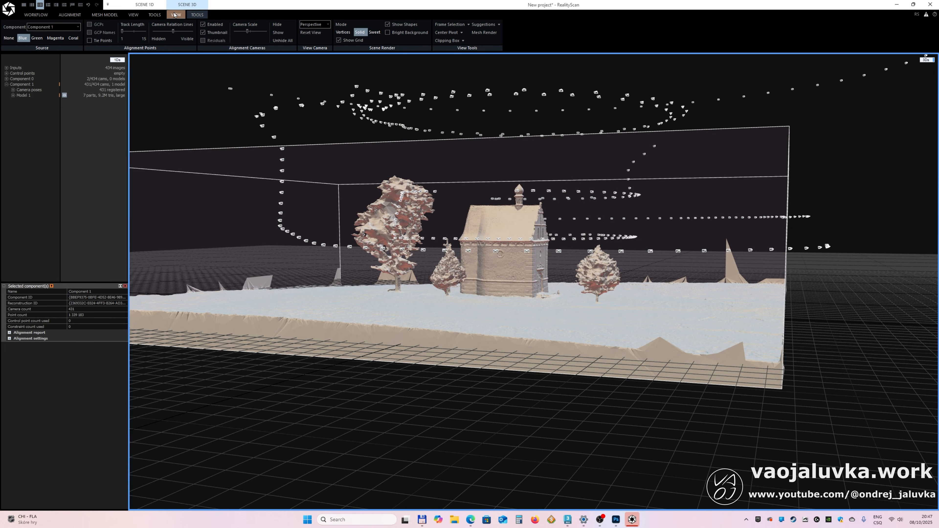
pyautogui.click(196, 15)
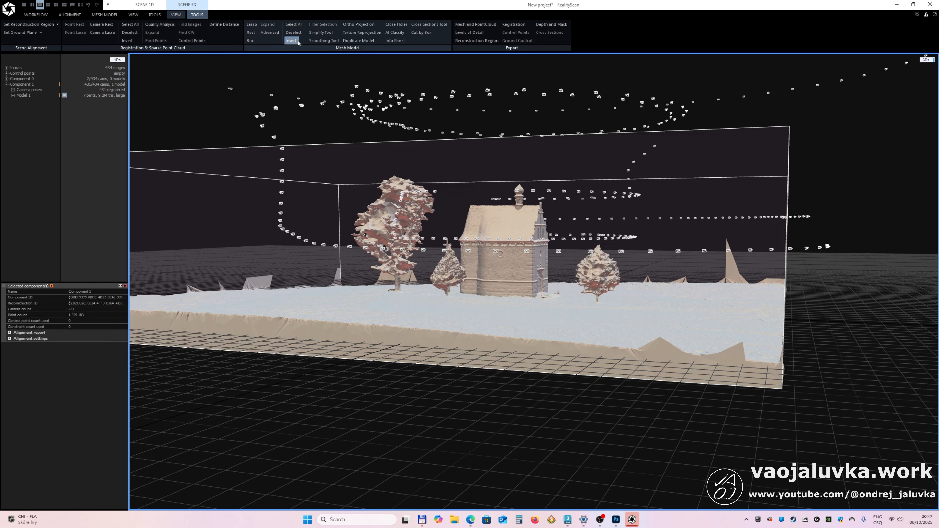
pyautogui.click(322, 36)
pyautogui.click(255, 34)
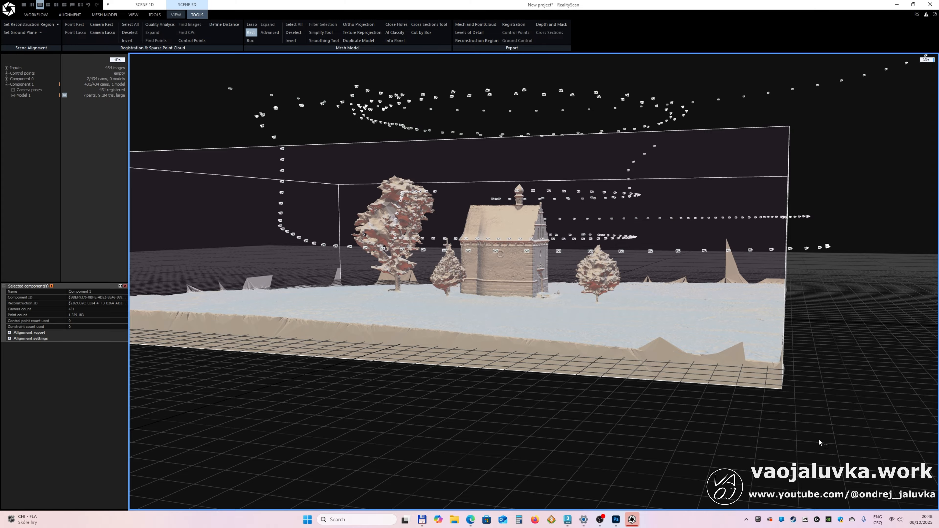
pyautogui.moveTo(819, 440); pyautogui.dragTo(820, 439, button='middle')
pyautogui.moveTo(819, 439); pyautogui.dragTo(782, 266)
# Add the jagged skirts and spikes along the terrain's other edges to the mesh selection
pyautogui.moveTo(782, 265); pyautogui.dragTo(744, 352, button='middle')
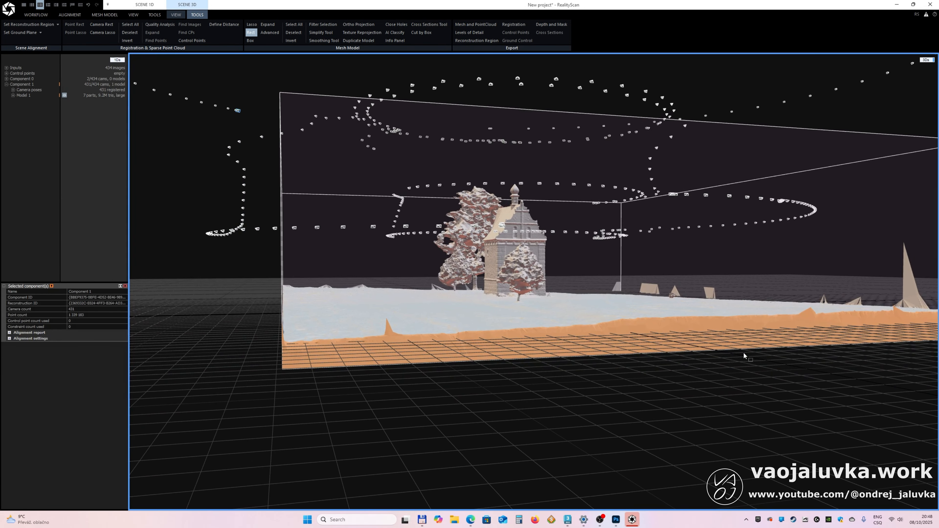
pyautogui.moveTo(295, 392); pyautogui.dragTo(291, 389, button='middle')
pyautogui.keyDown('ctrl'); pyautogui.moveTo(231, 411); pyautogui.dragTo(284, 256); pyautogui.keyUp('ctrl')
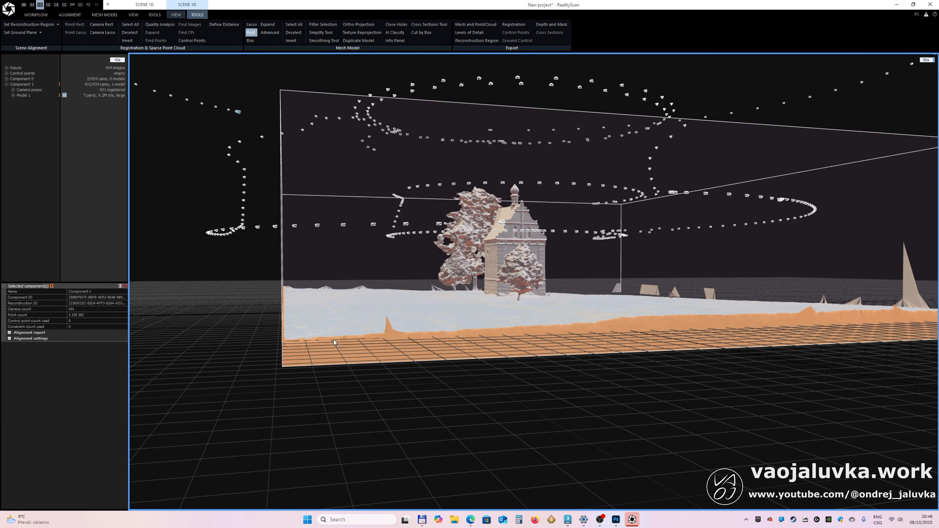
pyautogui.scroll(-3, 333, 340)
pyautogui.scroll(3, 741, 326)
pyautogui.moveTo(742, 325); pyautogui.dragTo(713, 330, button='middle')
pyautogui.keyDown('ctrl'); pyautogui.moveTo(690, 480); pyautogui.dragTo(619, 228); pyautogui.keyUp('ctrl')
pyautogui.moveTo(672, 257); pyautogui.dragTo(576, 258, button='middle')
pyautogui.keyDown('ctrl'); pyautogui.moveTo(842, 428); pyautogui.dragTo(736, 270); pyautogui.keyUp('ctrl')
pyautogui.scroll(-2, 719, 299)
pyautogui.moveTo(719, 298); pyautogui.dragTo(751, 304, button='middle')
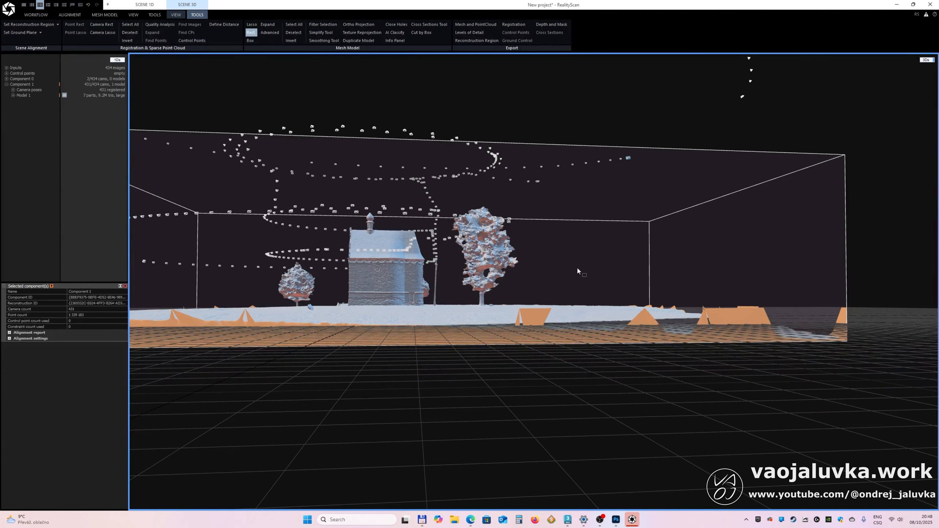
# Add the large tree beside the chapel, from trunk to crown, to the mesh selection
pyautogui.scroll(10, 510, 306)
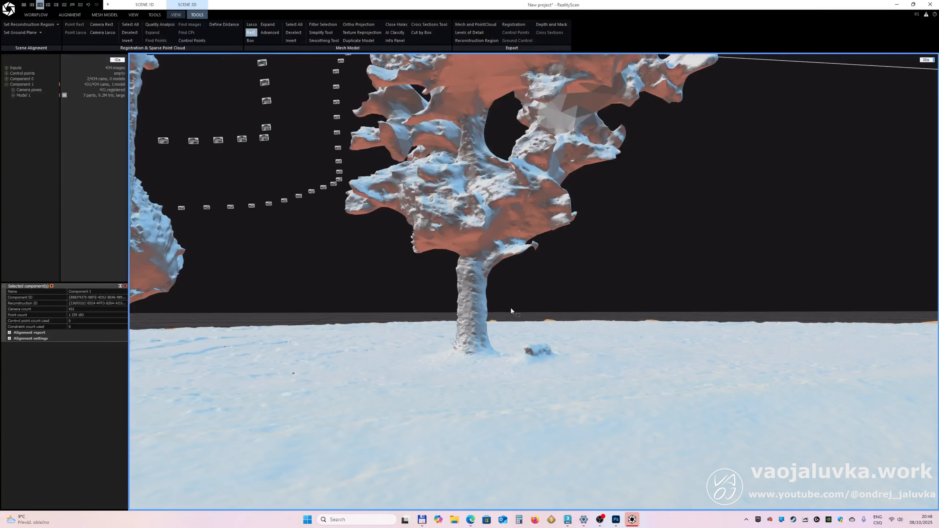
pyautogui.moveTo(511, 309); pyautogui.dragTo(509, 295, button='middle')
pyautogui.moveTo(441, 291); pyautogui.dragTo(514, 361)
pyautogui.moveTo(514, 361); pyautogui.dragTo(525, 291, button='middle')
pyautogui.scroll(-5, 661, 210)
pyautogui.moveTo(694, 115); pyautogui.dragTo(375, 337)
pyautogui.scroll(-3, 377, 342)
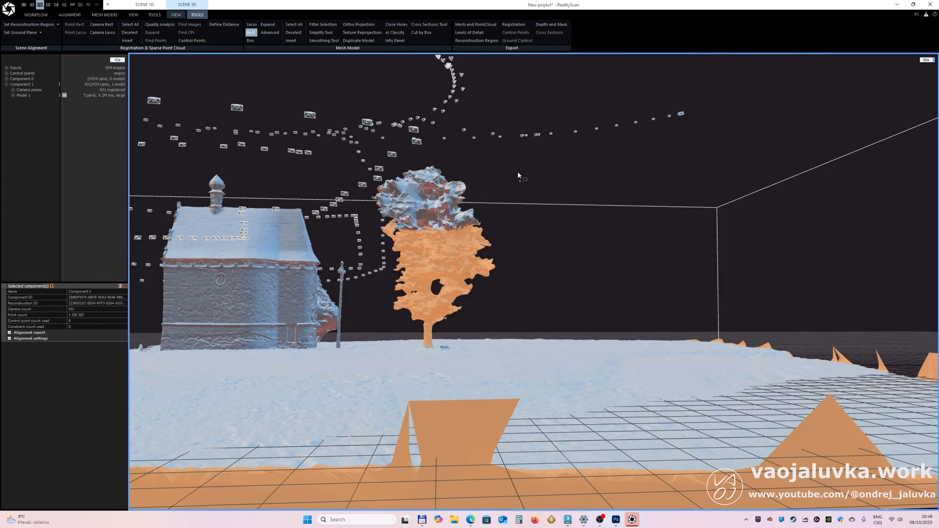
pyautogui.moveTo(543, 102); pyautogui.dragTo(353, 267)
# Add the small round tree in front of the chapel's entrance, including its trunk, to the mesh selection
pyautogui.moveTo(353, 266); pyautogui.dragTo(403, 314, button='middle')
pyautogui.scroll(10, 403, 314)
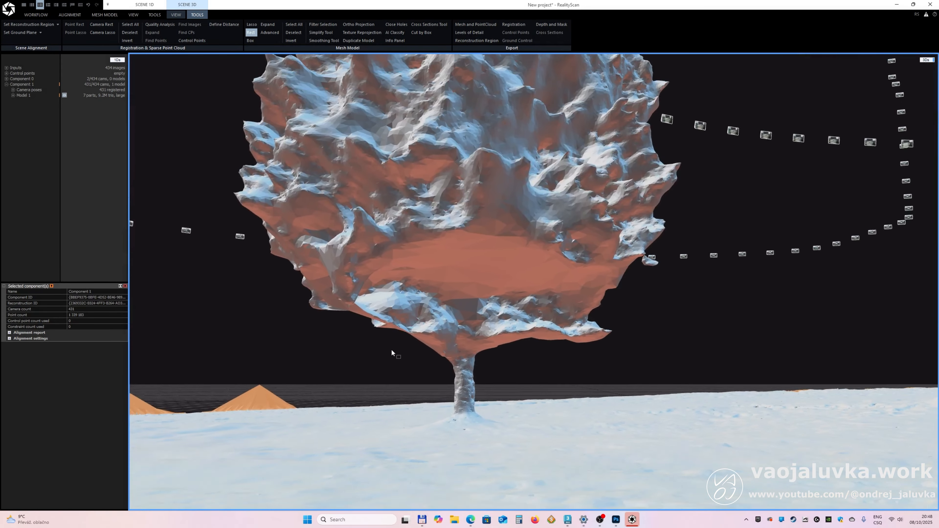
pyautogui.moveTo(418, 378); pyautogui.dragTo(507, 423)
pyautogui.moveTo(244, 199); pyautogui.dragTo(658, 389)
pyautogui.scroll(-4, 658, 386)
pyautogui.moveTo(711, 366); pyautogui.dragTo(379, 110)
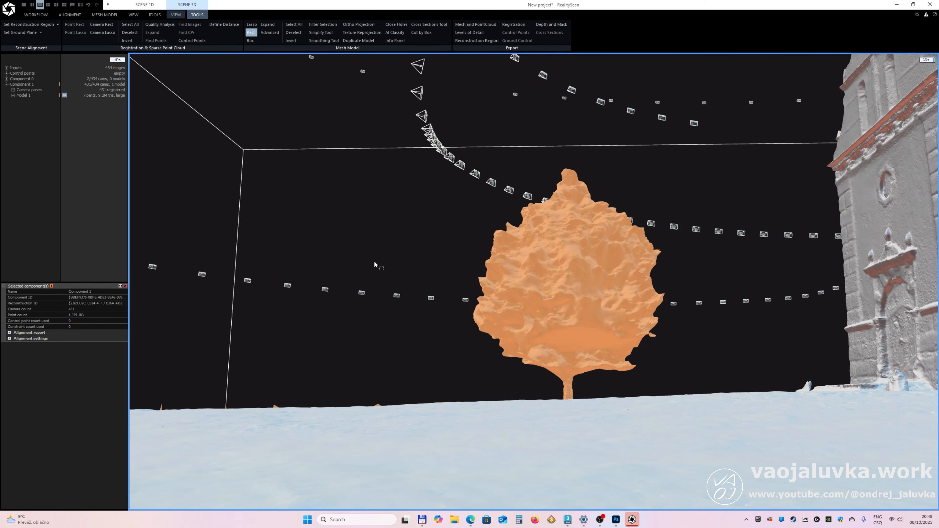
# Add the remaining small tree near the chapel, from trunk to crown, to the mesh selection
pyautogui.scroll(-3, 374, 236)
pyautogui.moveTo(432, 264); pyautogui.dragTo(546, 271, button='middle')
pyautogui.scroll(5, 738, 348)
pyautogui.scroll(-3, 701, 350)
pyautogui.scroll(2, 653, 353)
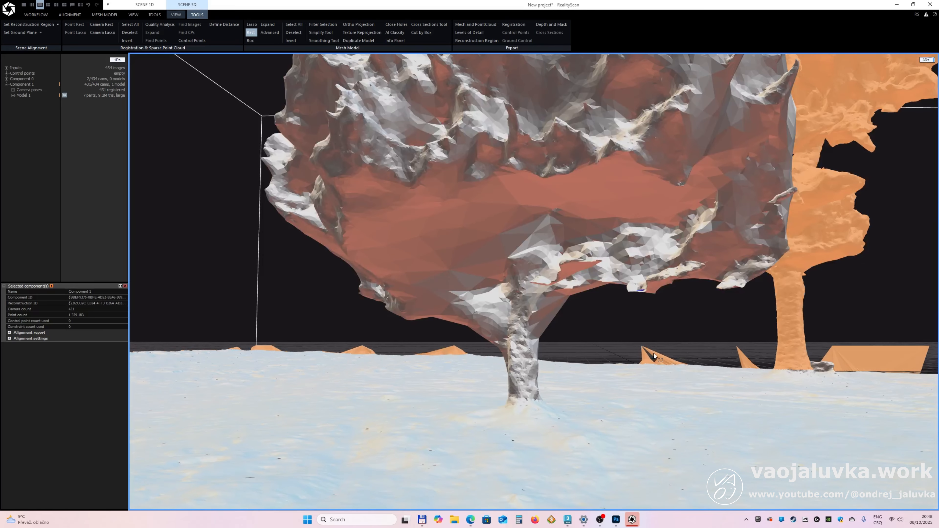
pyautogui.scroll(4, 600, 359)
pyautogui.scroll(-10, 610, 436)
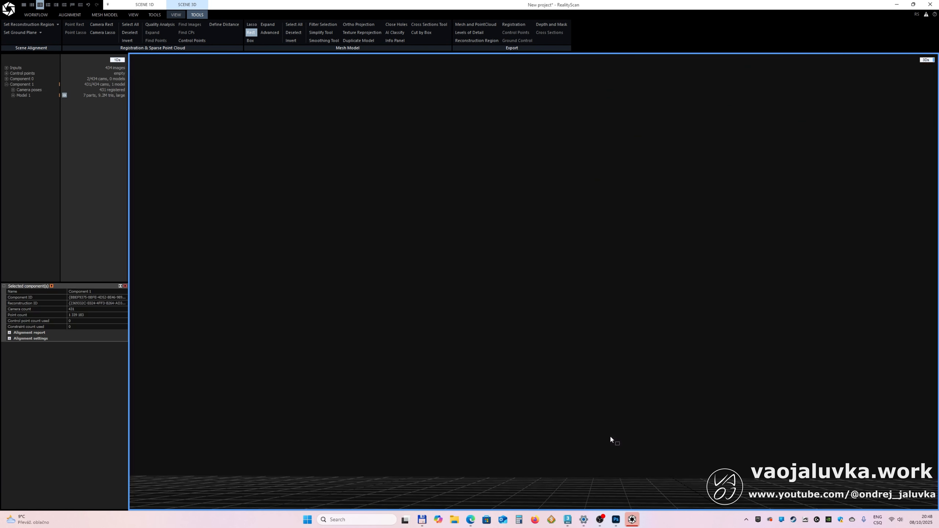
pyautogui.scroll(6, 610, 444)
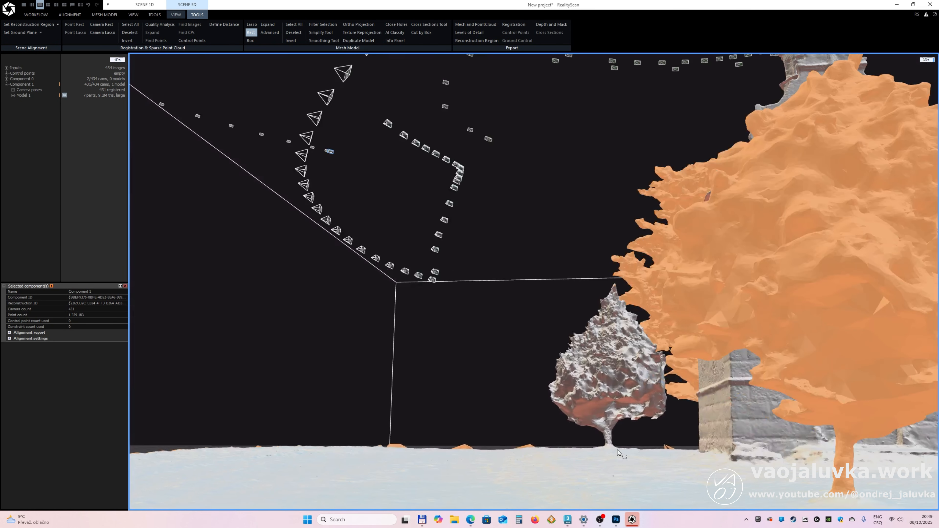
pyautogui.keyDown('ctrl'); pyautogui.moveTo(605, 437); pyautogui.dragTo(591, 446); pyautogui.keyUp('ctrl')
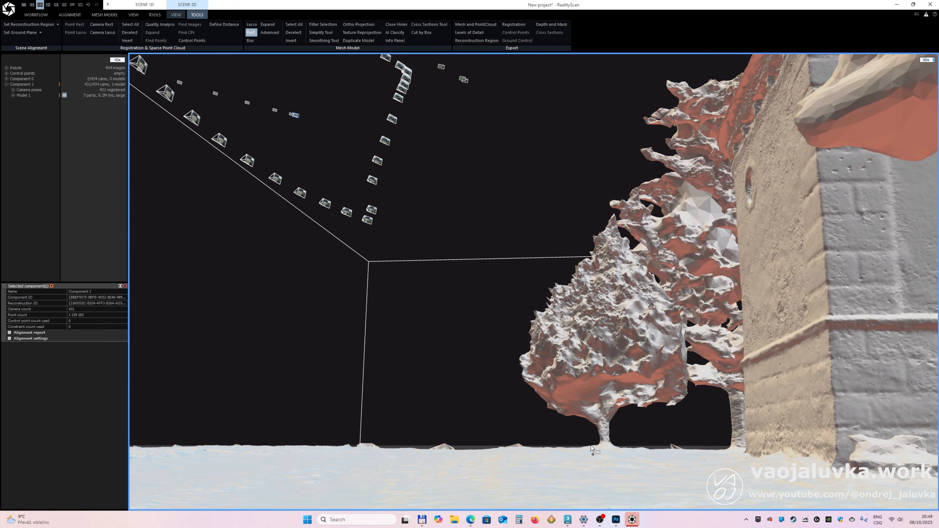
pyautogui.moveTo(460, 203); pyautogui.dragTo(701, 431)
# Remove the selected trees and terrain edge geometry from the mesh with Filter Selection
pyautogui.scroll(-5, 558, 363)
pyautogui.moveTo(545, 324); pyautogui.dragTo(570, 335, button='middle')
pyautogui.scroll(-4, 570, 335)
pyautogui.moveTo(654, 346); pyautogui.dragTo(381, 296, button='middle')
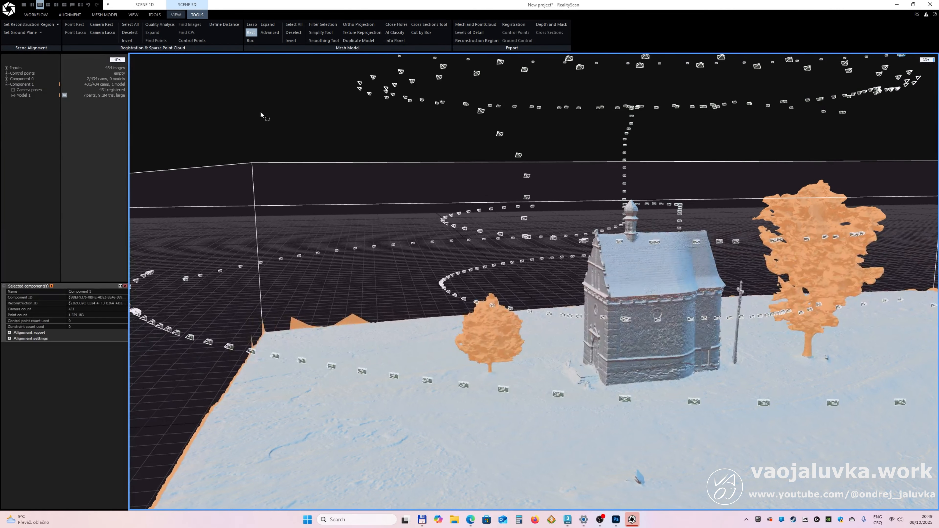
pyautogui.click(331, 26)
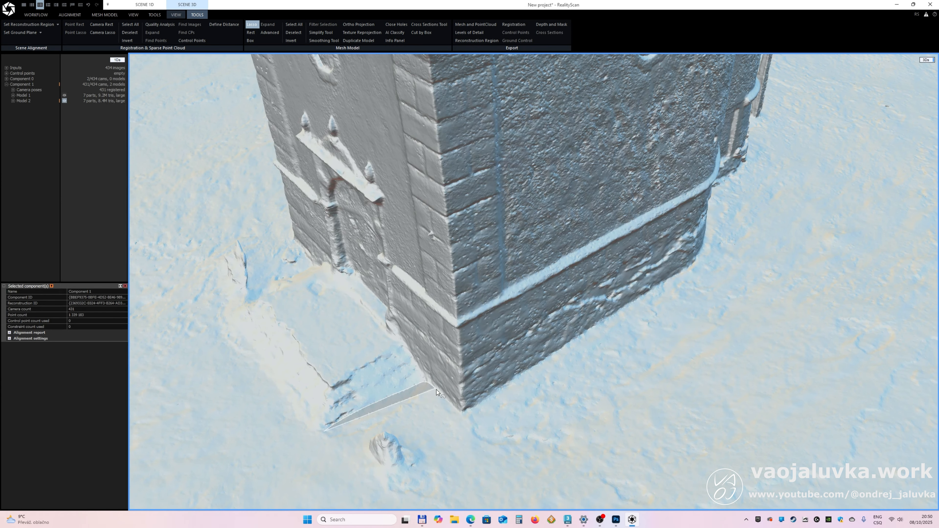
# Use Lasso selection to select the chapel's lower walls and entrance steps along the ground line all the way around
pyautogui.moveTo(436, 390)
pyautogui.mouseDown()
pyautogui.moveTo(459, 412)
pyautogui.moveTo(476, 405)
pyautogui.moveTo(696, 255)
pyautogui.moveTo(581, 222)
pyautogui.moveTo(333, 275)
pyautogui.moveTo(244, 332)
pyautogui.mouseUp()
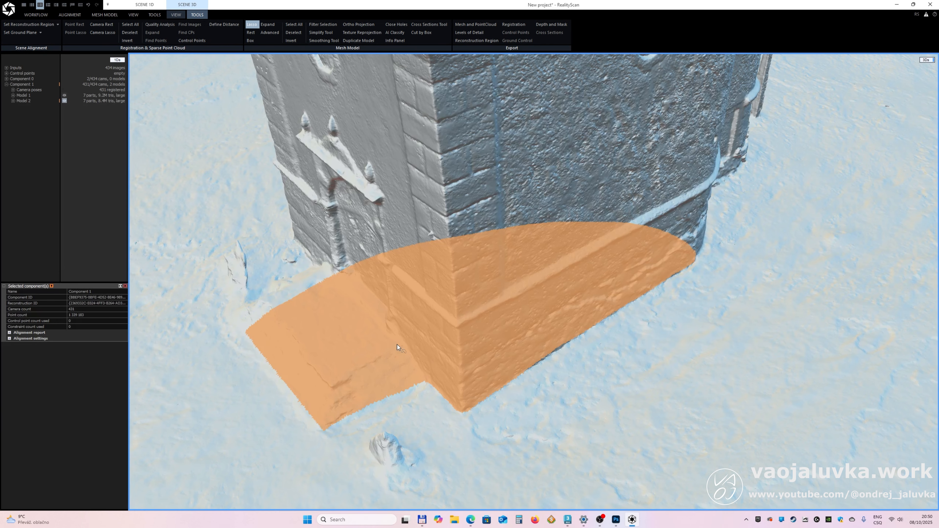
pyautogui.scroll(-2, 469, 338)
pyautogui.moveTo(732, 322)
pyautogui.mouseDown(button='middle')
pyautogui.moveTo(604, 317)
pyautogui.moveTo(650, 354)
pyautogui.mouseUp(button='middle')
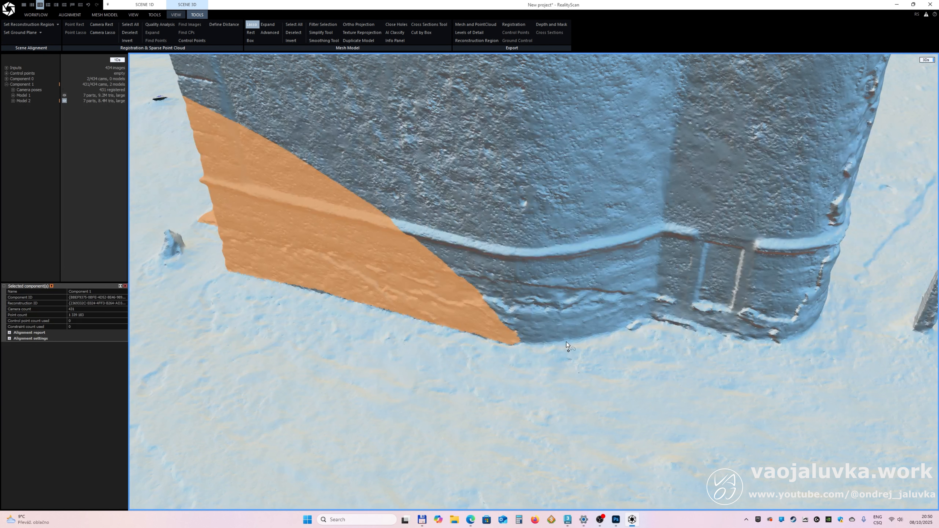
pyautogui.moveTo(512, 342); pyautogui.dragTo(568, 339)
pyautogui.moveTo(667, 321); pyautogui.dragTo(781, 338)
pyautogui.moveTo(490, 306); pyautogui.dragTo(533, 303)
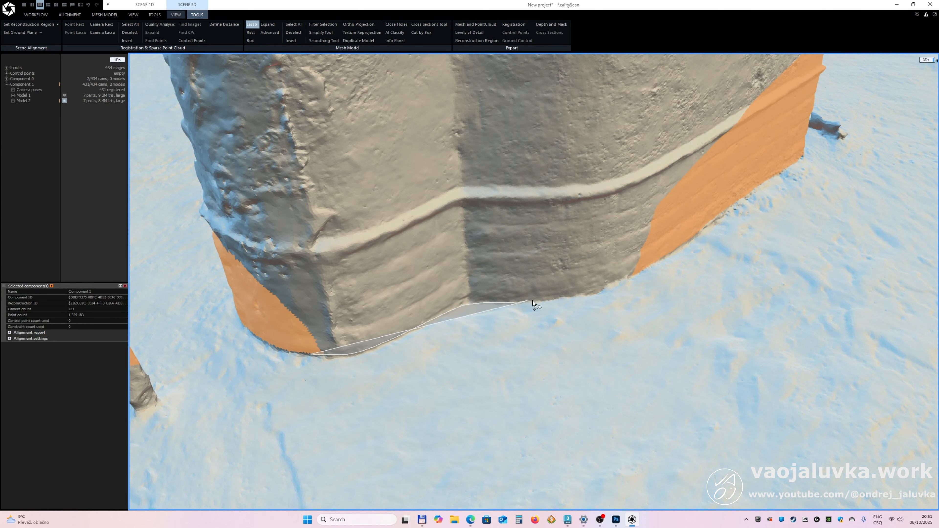
pyautogui.moveTo(626, 279)
pyautogui.mouseDown()
pyautogui.moveTo(665, 236)
pyautogui.moveTo(442, 217)
pyautogui.moveTo(266, 277)
pyautogui.moveTo(292, 333)
pyautogui.mouseUp()
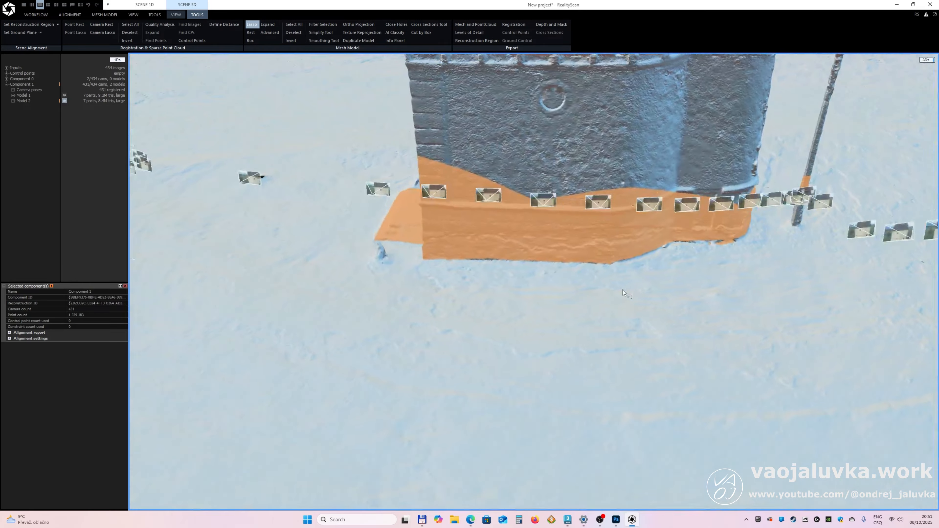
# Add the rest of the chapel and the nearby post to the selection, and remove them from the terrain with Filter Selection
pyautogui.moveTo(623, 290); pyautogui.dragTo(677, 227, button='right')
pyautogui.scroll(-3, 495, 342)
pyautogui.scroll(3, 677, 227)
pyautogui.scroll(-4, 635, 279)
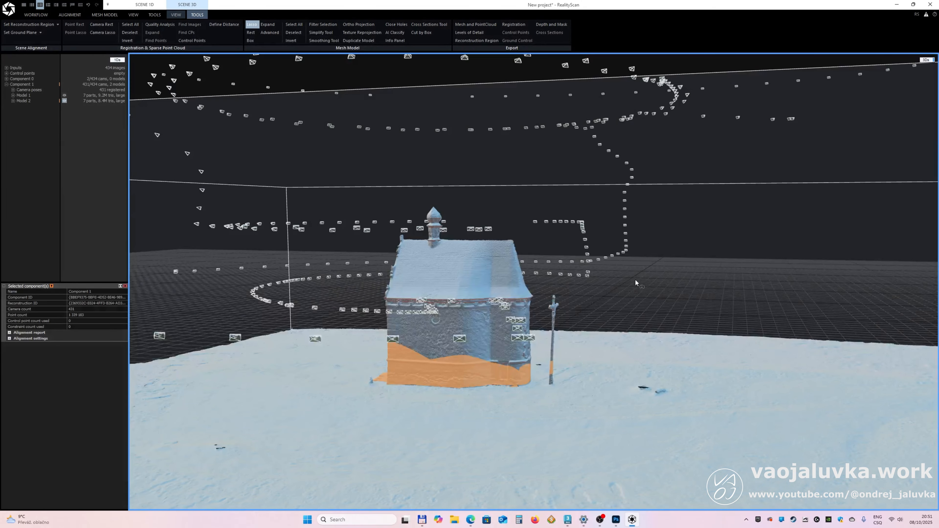
pyautogui.moveTo(555, 378); pyautogui.dragTo(552, 355, button='right')
pyautogui.scroll(2, 558, 384)
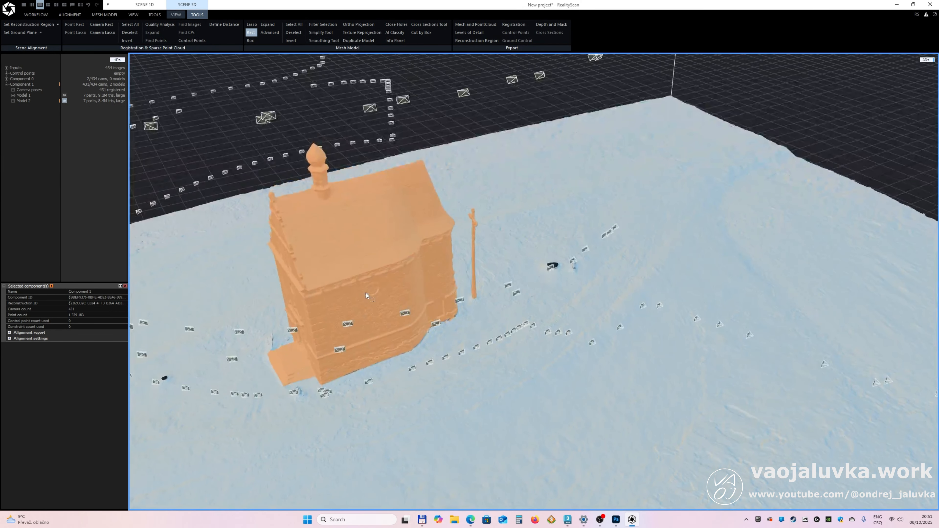
pyautogui.click(323, 25)
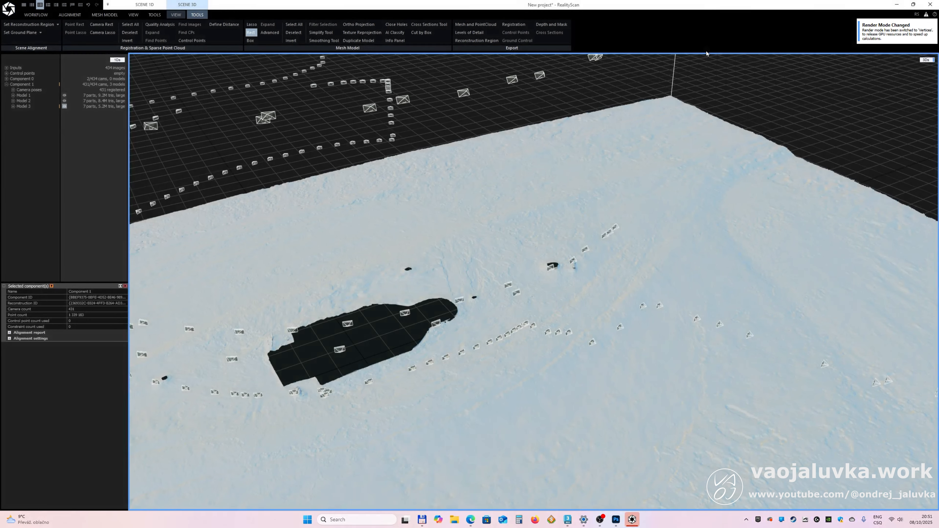
# Select Model 2 with the full chapel and lasso-select the ground along the base of its near side wall
pyautogui.click(23, 101)
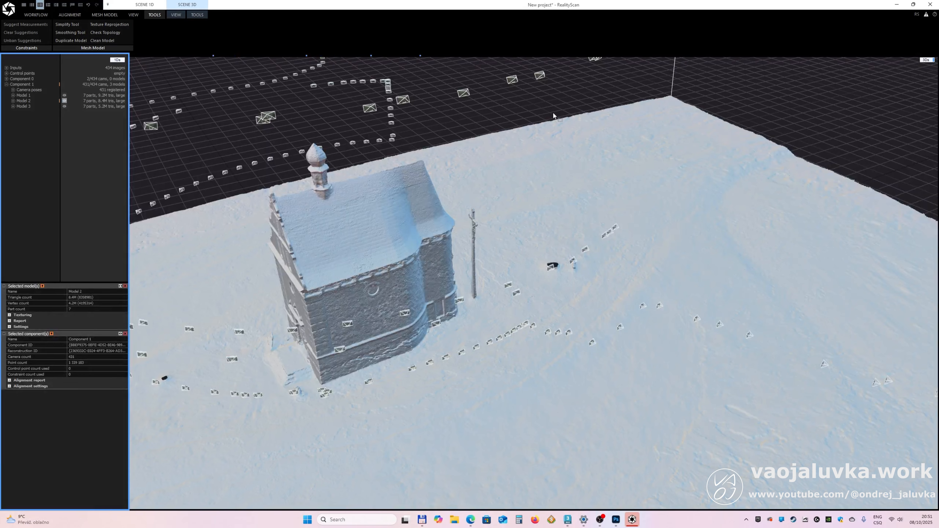
pyautogui.scroll(-4, 553, 112)
pyautogui.scroll(2, 494, 239)
pyautogui.scroll(3, 494, 238)
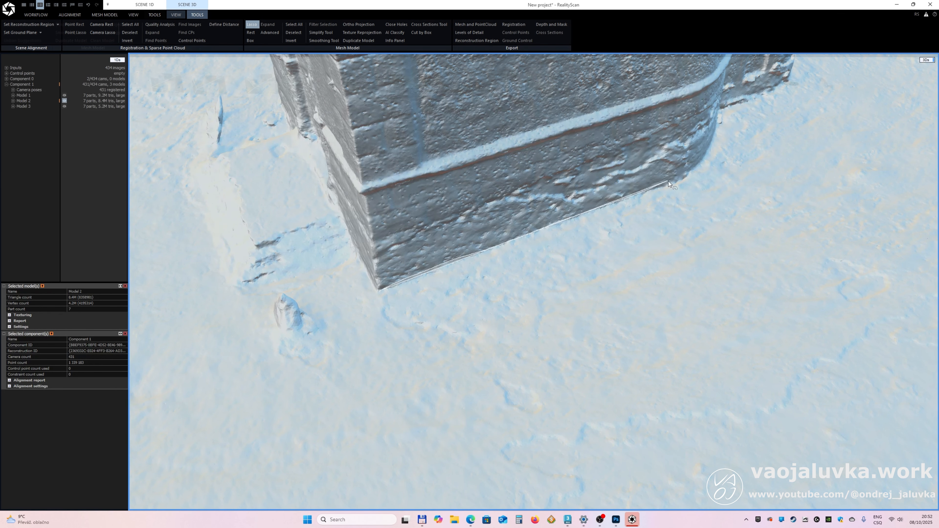
pyautogui.moveTo(668, 181)
pyautogui.mouseDown()
pyautogui.moveTo(694, 170)
pyautogui.moveTo(732, 107)
pyautogui.moveTo(828, 80)
pyautogui.moveTo(870, 101)
pyautogui.moveTo(623, 466)
pyautogui.moveTo(297, 480)
pyautogui.moveTo(195, 474)
pyautogui.moveTo(153, 436)
pyautogui.moveTo(203, 318)
pyautogui.moveTo(356, 254)
pyautogui.mouseUp()
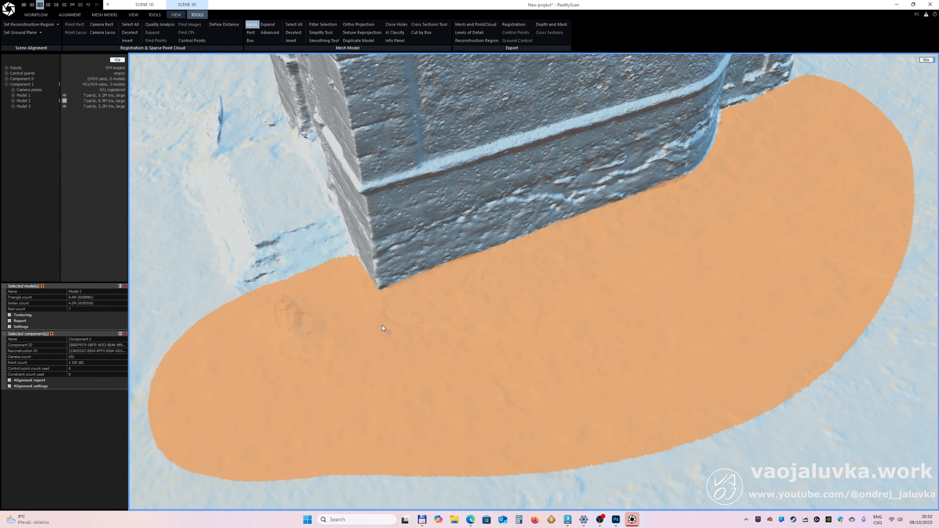
# Extend the Lasso selection of the ground around the base of the chapel's rounded rear end towards the post
pyautogui.scroll(-2, 451, 292)
pyautogui.moveTo(670, 256); pyautogui.dragTo(591, 259, button='right')
pyautogui.scroll(-2, 509, 301)
pyautogui.scroll(3, 730, 346)
pyautogui.moveTo(731, 346); pyautogui.dragTo(708, 326, button='right')
pyautogui.scroll(1, 549, 309)
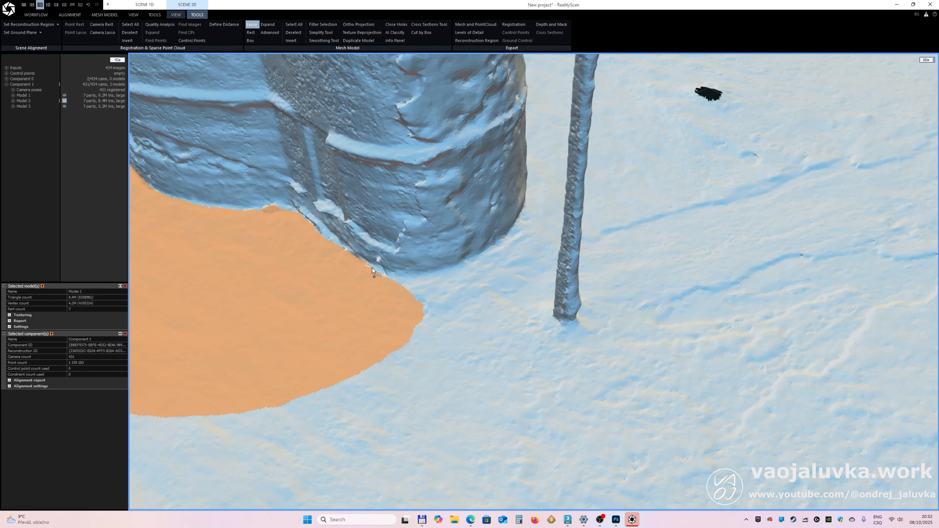
pyautogui.moveTo(403, 275)
pyautogui.mouseDown()
pyautogui.moveTo(481, 252)
pyautogui.moveTo(538, 206)
pyautogui.moveTo(554, 317)
pyautogui.moveTo(565, 324)
pyautogui.moveTo(658, 290)
pyautogui.moveTo(850, 444)
pyautogui.moveTo(214, 418)
pyautogui.moveTo(179, 373)
pyautogui.mouseUp()
# Add the ground around the post's base and along the chapel's far side to the terrain selection
pyautogui.scroll(-2, 489, 255)
pyautogui.moveTo(489, 255); pyautogui.dragTo(537, 261, button='right')
pyautogui.scroll(-4, 538, 261)
pyautogui.scroll(6, 293, 247)
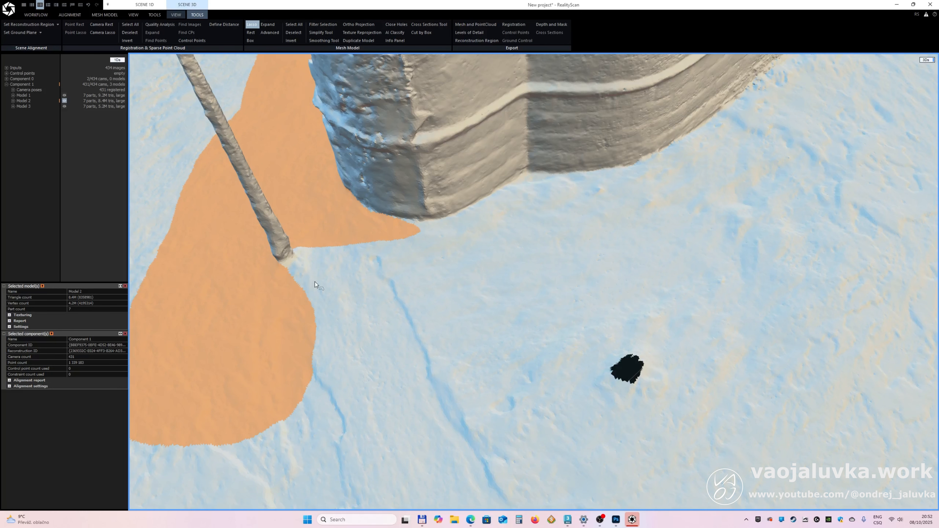
pyautogui.scroll(1, 286, 298)
pyautogui.scroll(2, 231, 244)
pyautogui.moveTo(231, 242)
pyautogui.mouseDown()
pyautogui.moveTo(217, 333)
pyautogui.moveTo(231, 240)
pyautogui.moveTo(271, 198)
pyautogui.moveTo(449, 216)
pyautogui.moveTo(515, 187)
pyautogui.mouseUp()
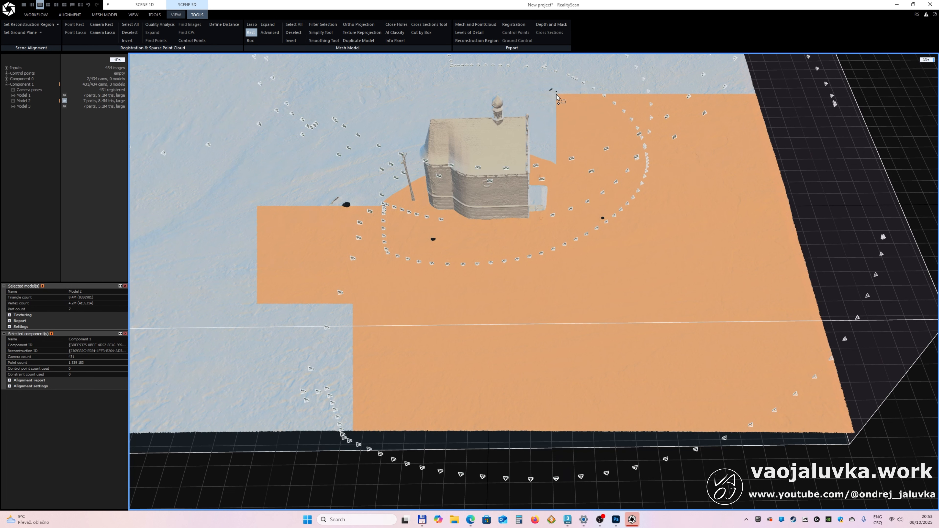
# Add the remaining outer terrain to the selection with Rect selection, keeping the chapel and post unselected
pyautogui.scroll(-2, 182, 372)
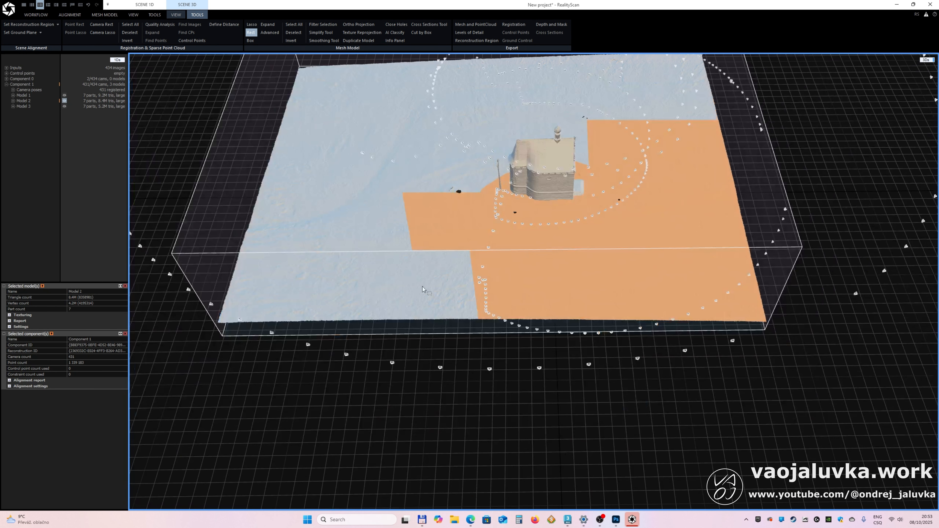
pyautogui.moveTo(183, 371); pyautogui.dragTo(487, 65)
pyautogui.moveTo(736, 231); pyautogui.dragTo(621, 222, button='middle')
pyautogui.moveTo(864, 395); pyautogui.dragTo(577, 98)
pyautogui.moveTo(585, 124); pyautogui.dragTo(617, 174, button='middle')
pyautogui.keyDown('ctrl'); pyautogui.moveTo(825, 409); pyautogui.dragTo(589, 154); pyautogui.keyUp('ctrl')
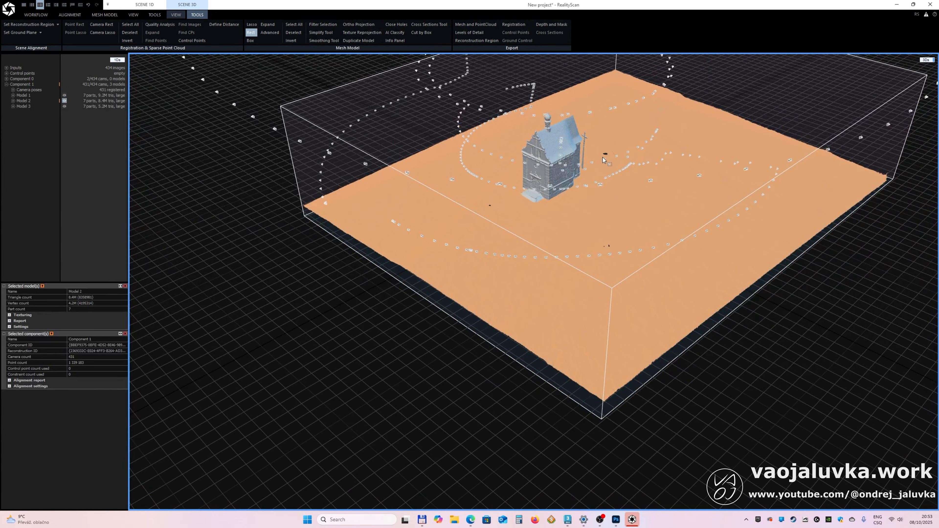
# Check the selection around the chapel's base and remove the selected terrain with Filter Selection
pyautogui.scroll(5, 602, 157)
pyautogui.moveTo(539, 222); pyautogui.dragTo(494, 243, button='middle')
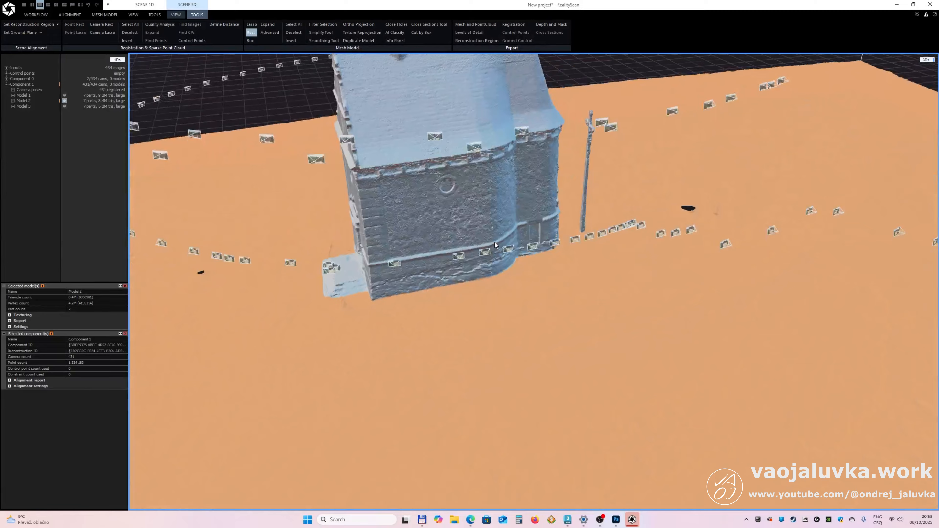
pyautogui.scroll(-5, 494, 242)
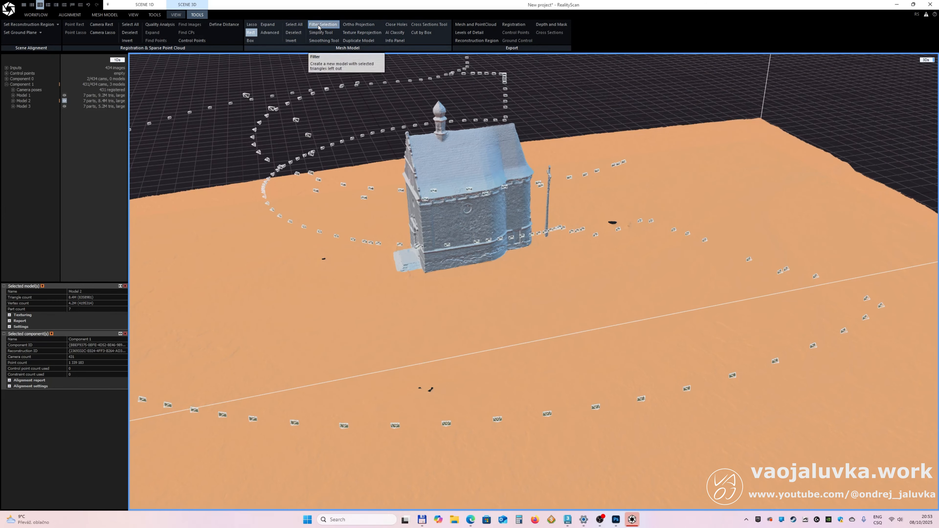
pyautogui.click(319, 24)
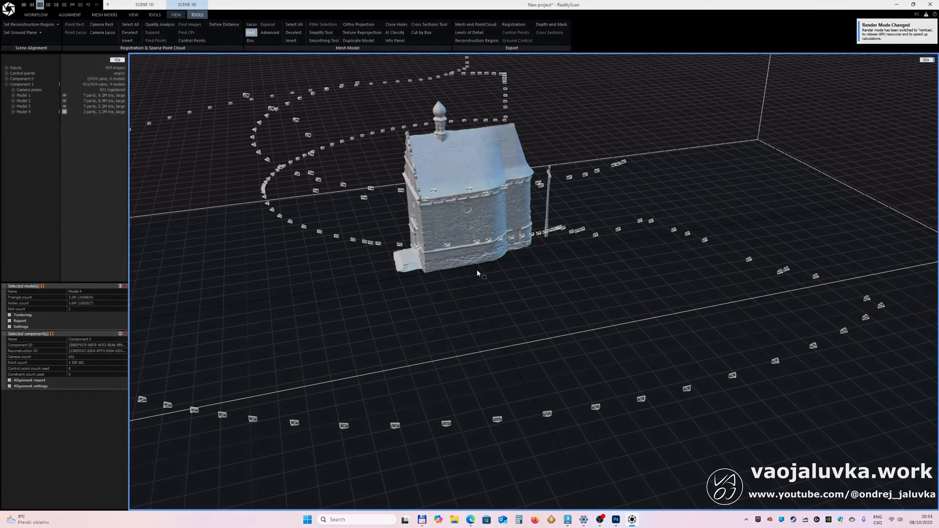
pyautogui.moveTo(477, 269); pyautogui.dragTo(530, 255)
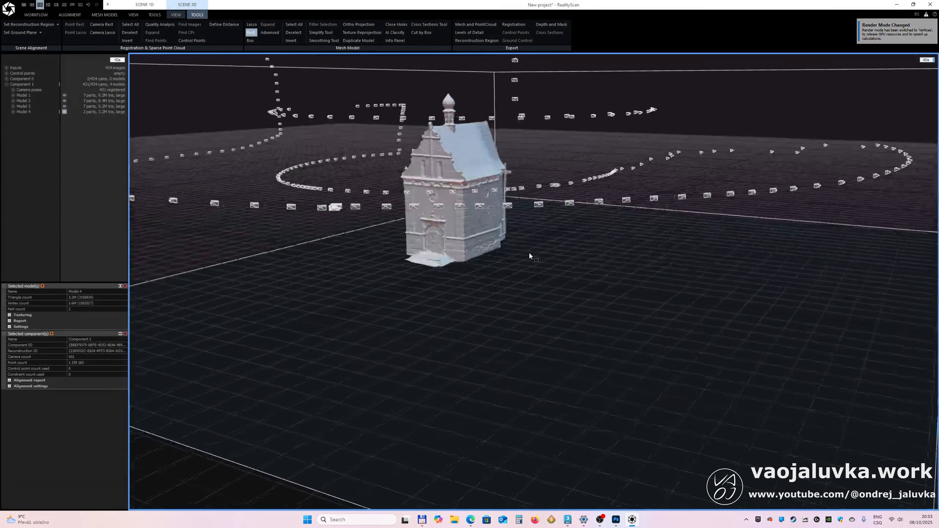
# Simplify the terrain mesh, Model 3, to a target of 100 000 triangles and check the result
pyautogui.click(24, 107)
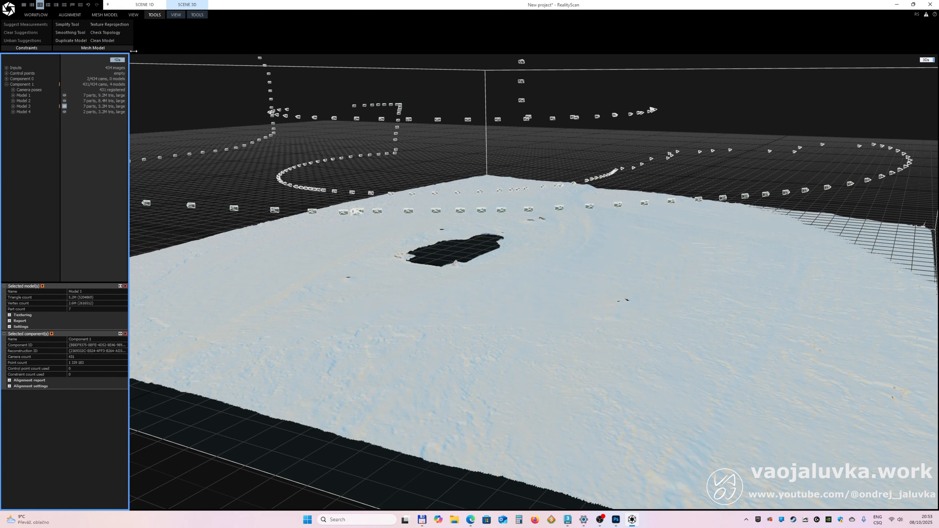
pyautogui.click(198, 15)
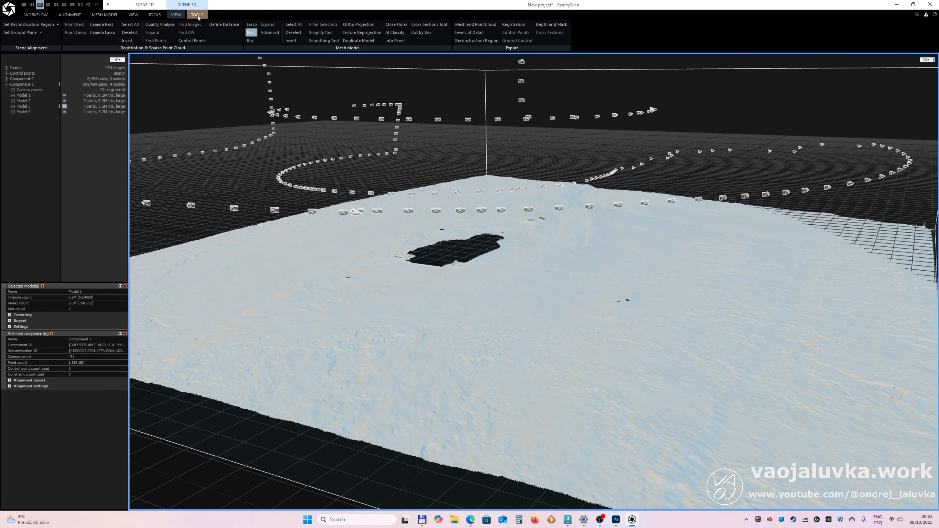
pyautogui.click(327, 36)
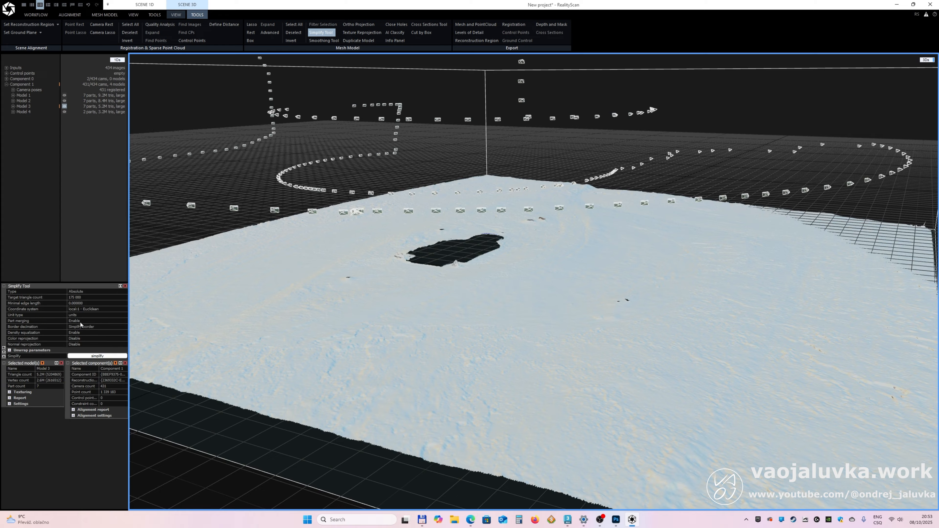
pyautogui.click(73, 298)
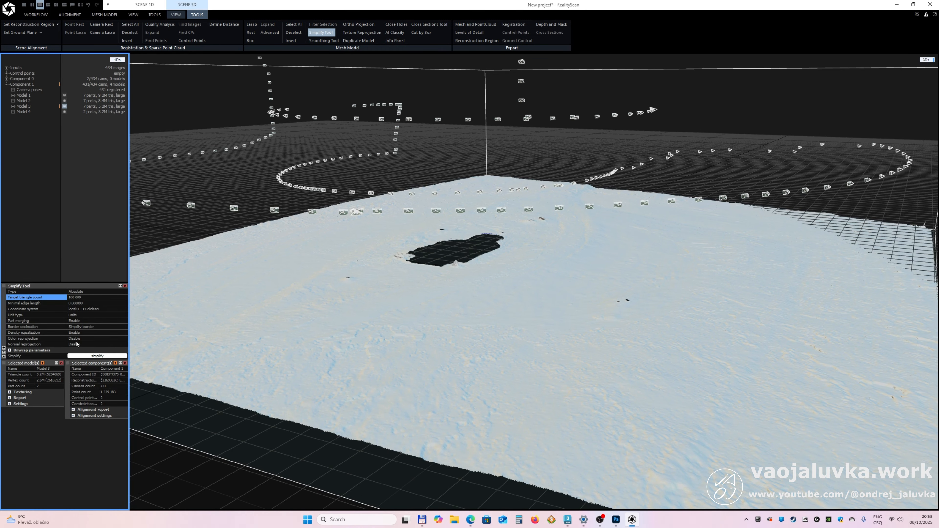
pyautogui.click(90, 356)
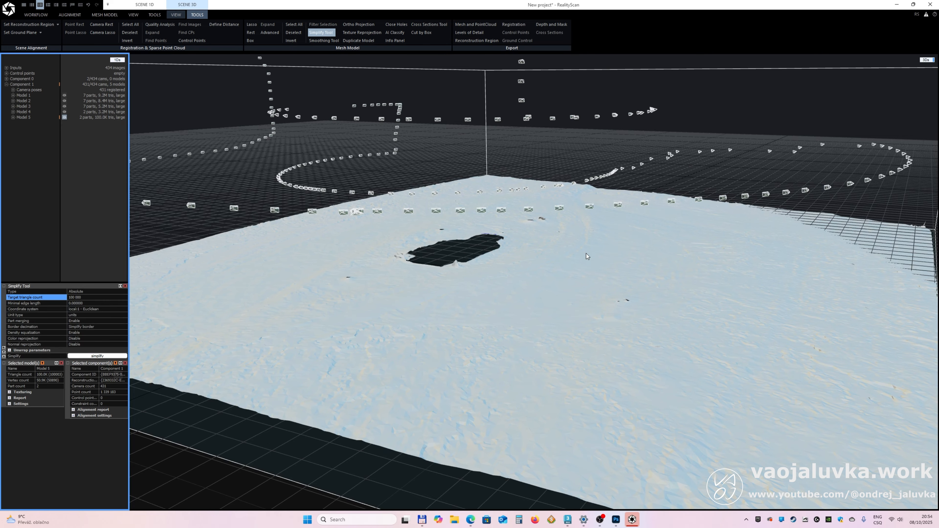
pyautogui.moveTo(520, 250); pyautogui.dragTo(494, 283)
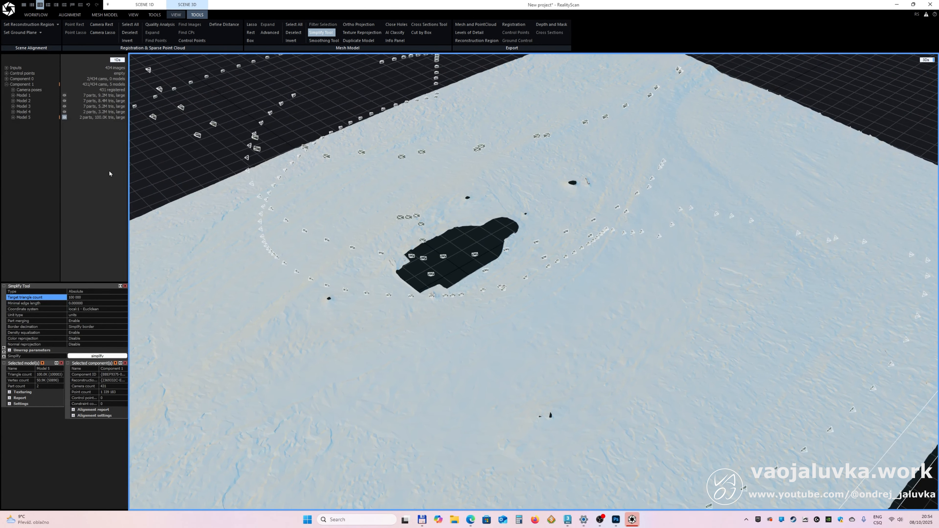
# Simplify the chapel mesh, Model 4, to a target of 175 000 triangles, check the result and close the Simplify Tool
pyautogui.click(24, 112)
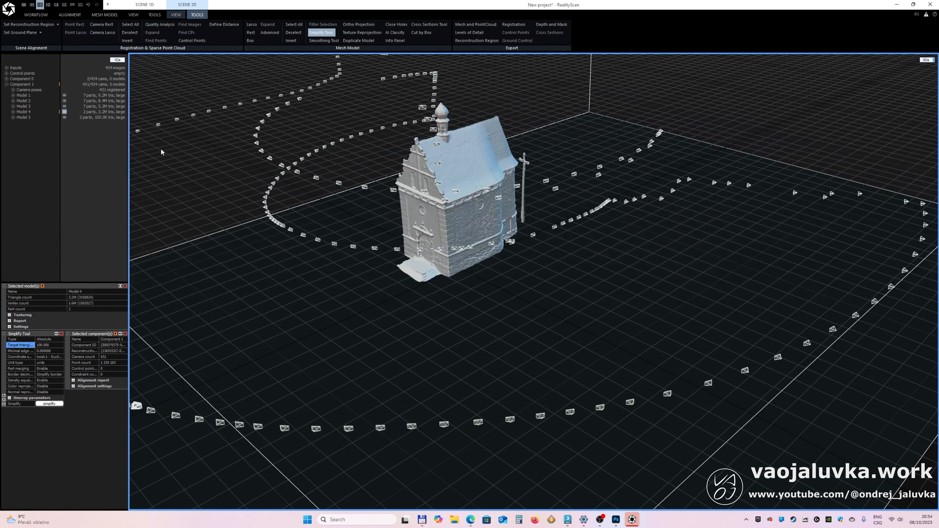
pyautogui.click(325, 33)
pyautogui.click(326, 33)
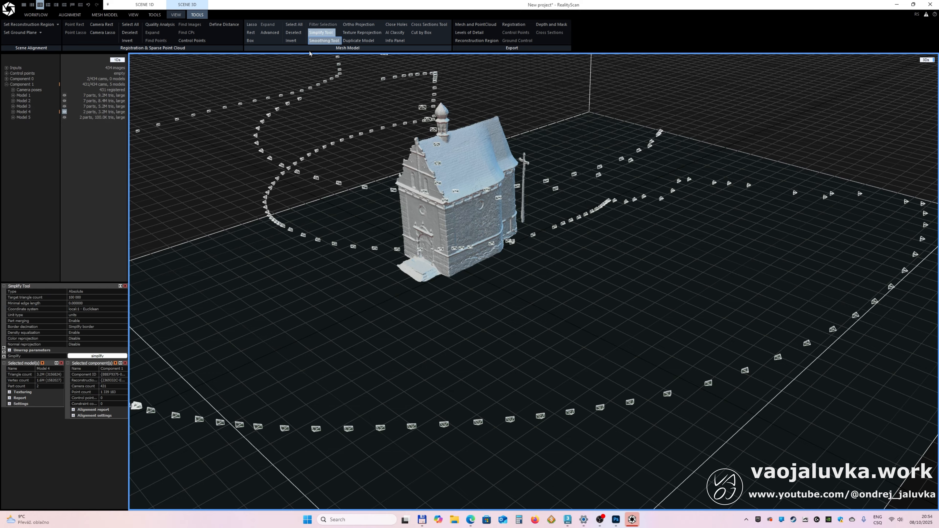
pyautogui.click(71, 297)
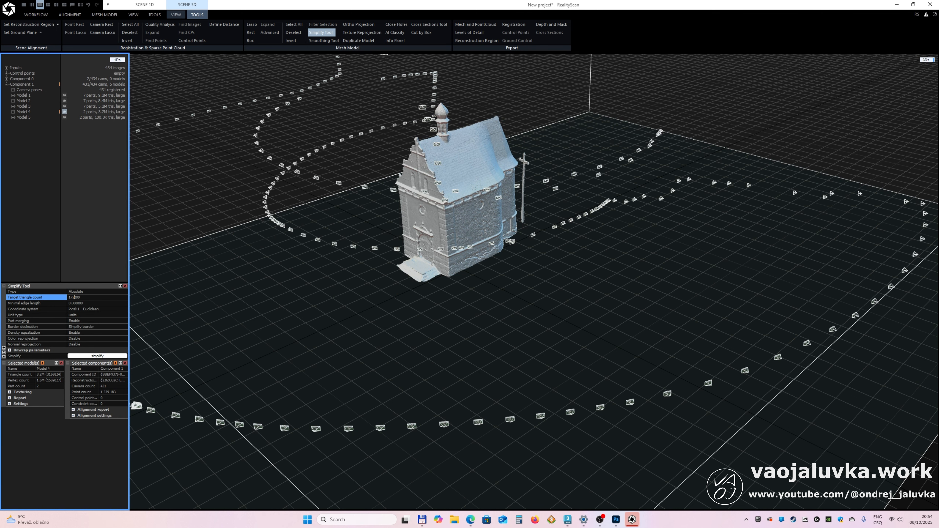
pyautogui.click(99, 356)
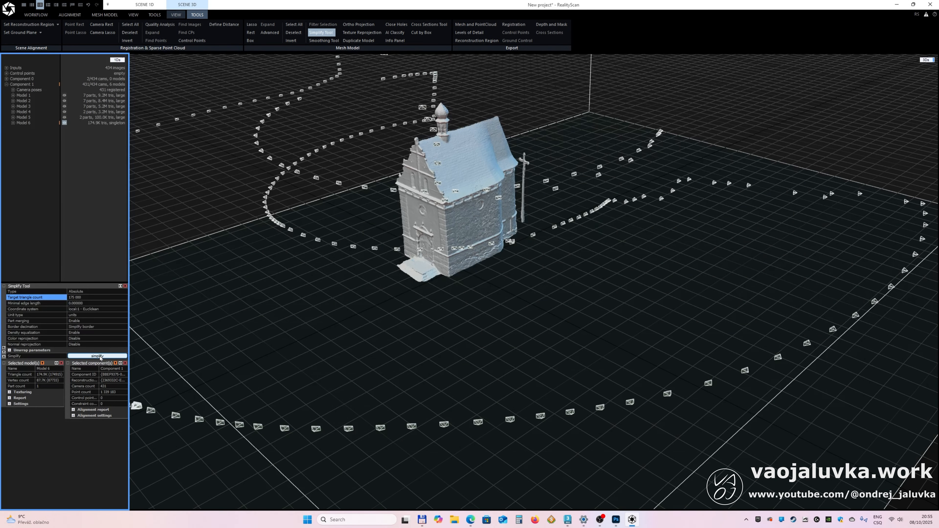
pyautogui.moveTo(337, 288); pyautogui.dragTo(497, 277)
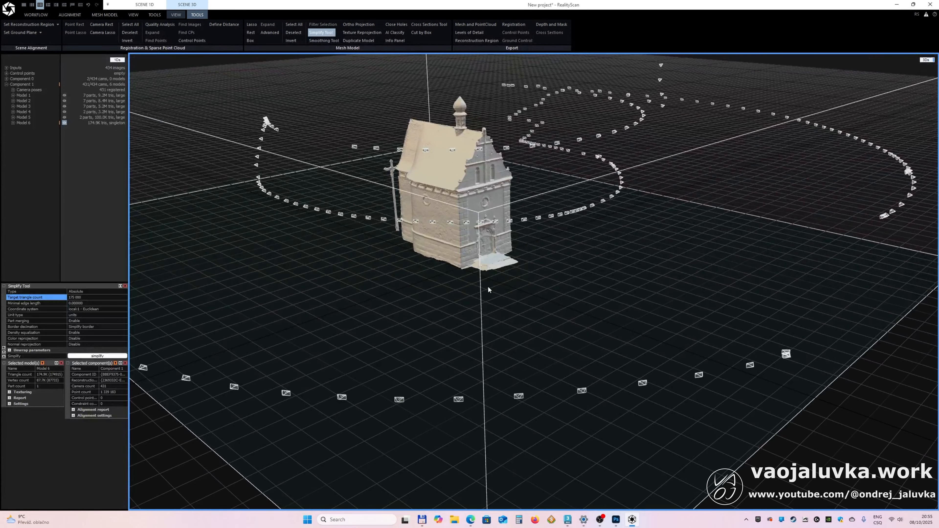
pyautogui.click(320, 32)
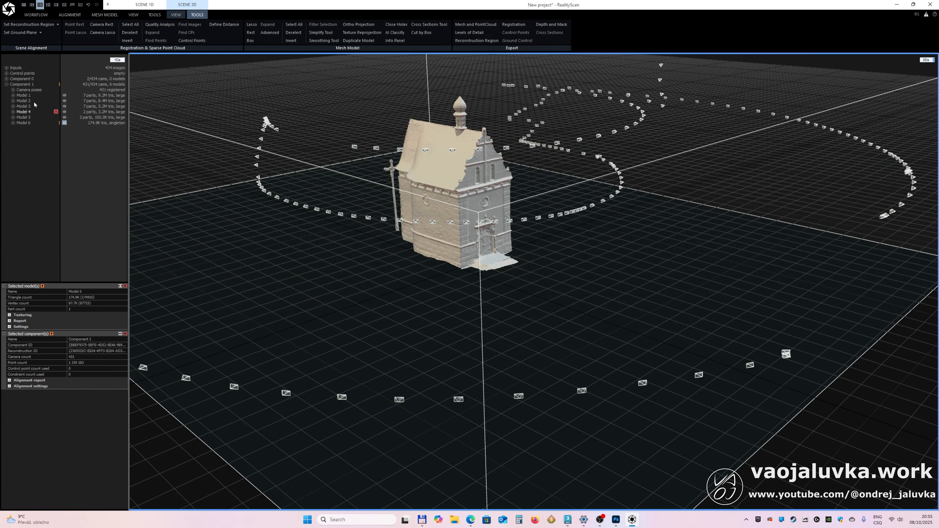
# Colorize the simplified chapel mesh, calculate its texture, and inspect the facade and side wall
pyautogui.click(76, 16)
pyautogui.click(99, 15)
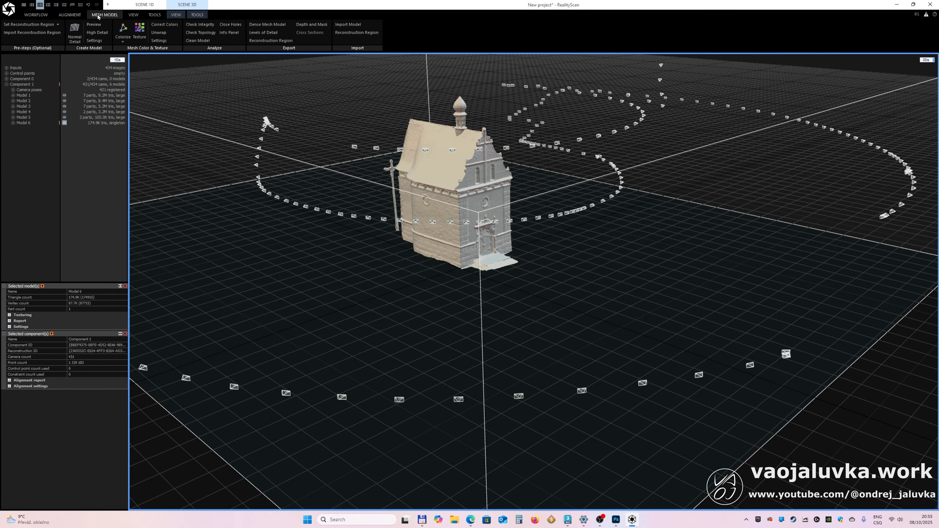
pyautogui.click(121, 31)
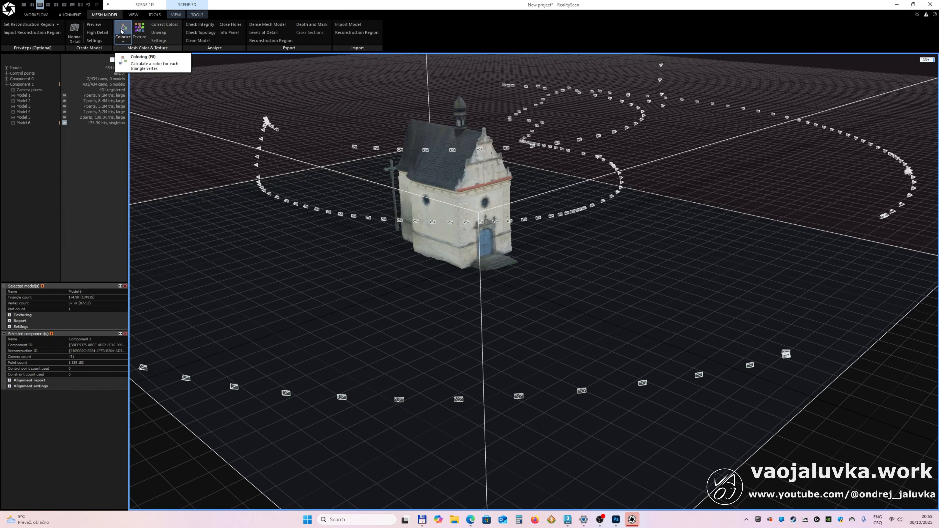
pyautogui.moveTo(508, 259); pyautogui.dragTo(413, 262)
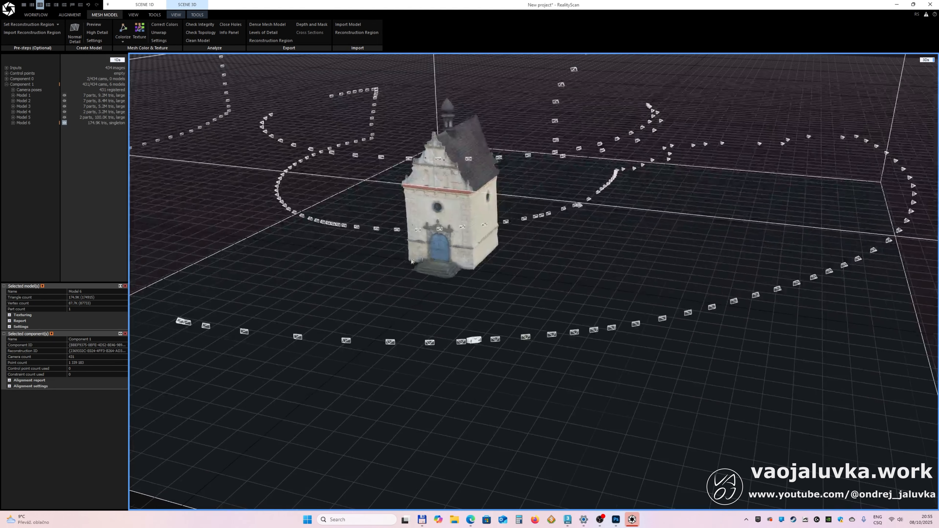
pyautogui.click(142, 30)
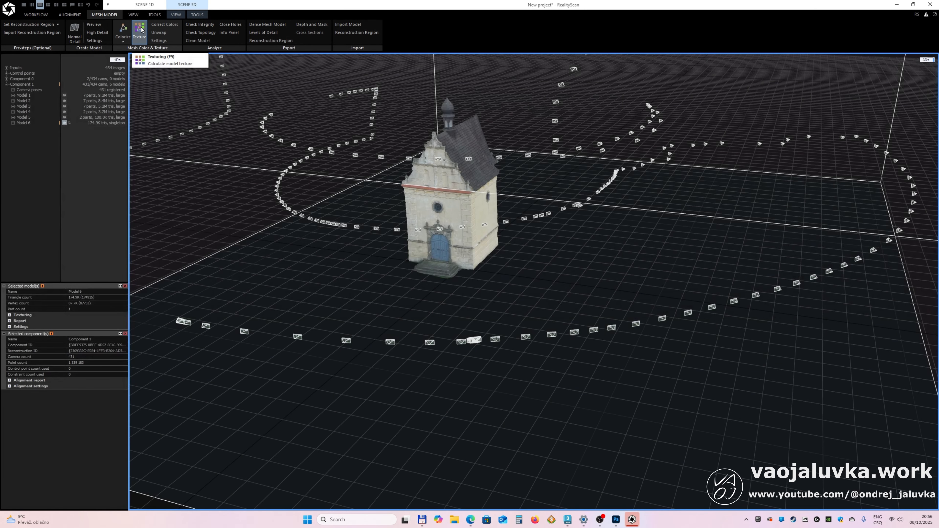
pyautogui.scroll(10, 455, 223)
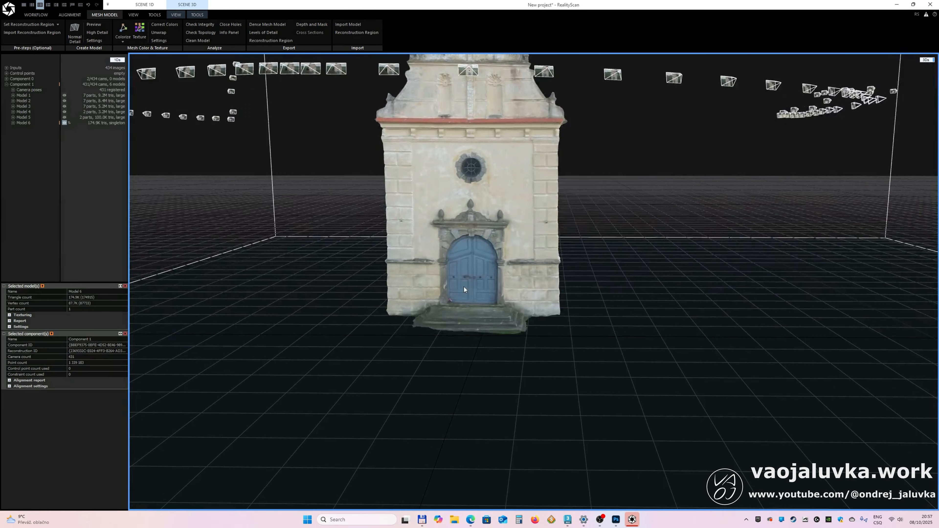
pyautogui.moveTo(464, 287); pyautogui.dragTo(541, 260)
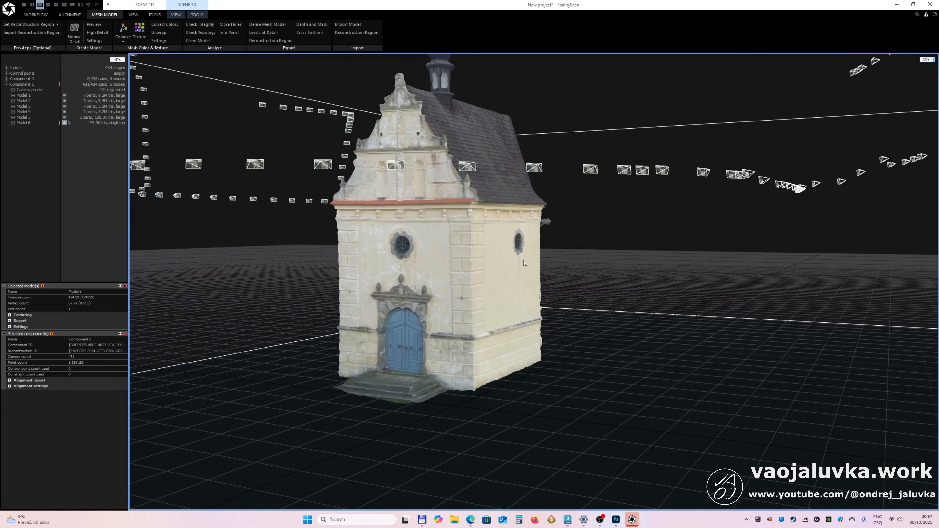
# Colorize the simplified terrain mesh, Model 5, calculate its texture, and inspect the ground and path
pyautogui.click(23, 117)
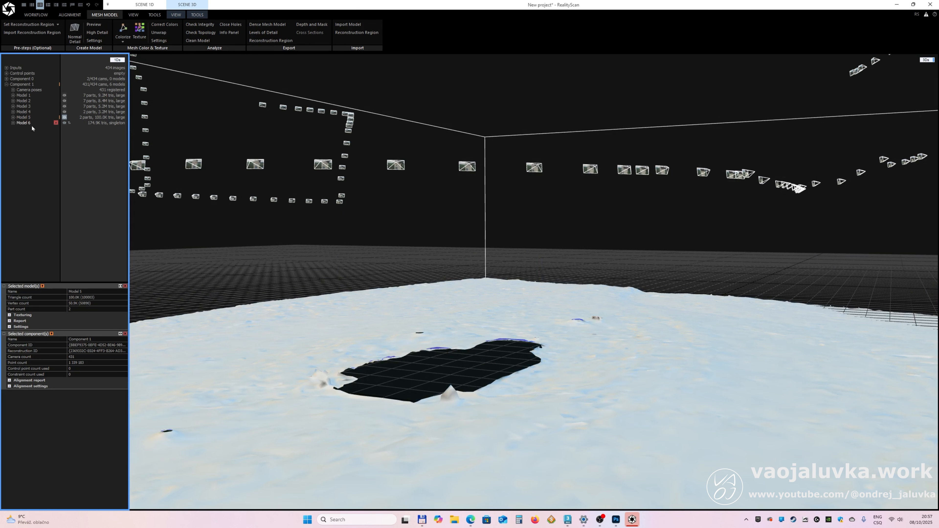
pyautogui.click(124, 28)
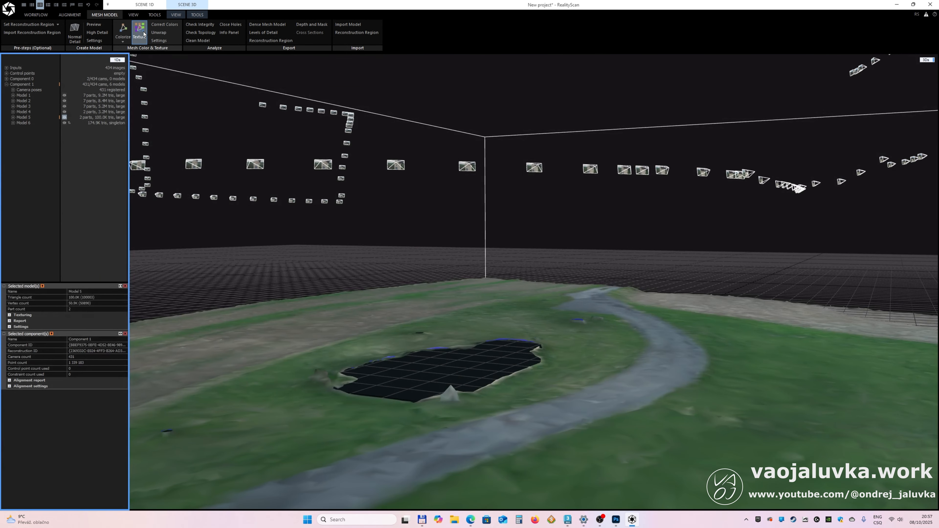
pyautogui.click(144, 32)
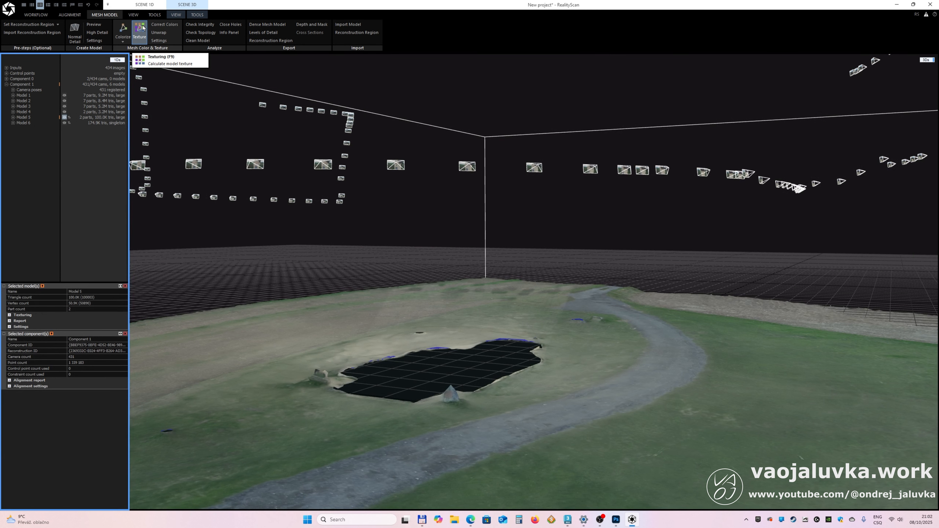
pyautogui.scroll(-8, 388, 222)
pyautogui.scroll(2, 395, 228)
pyautogui.moveTo(397, 227); pyautogui.dragTo(357, 302)
pyautogui.scroll(10, 387, 252)
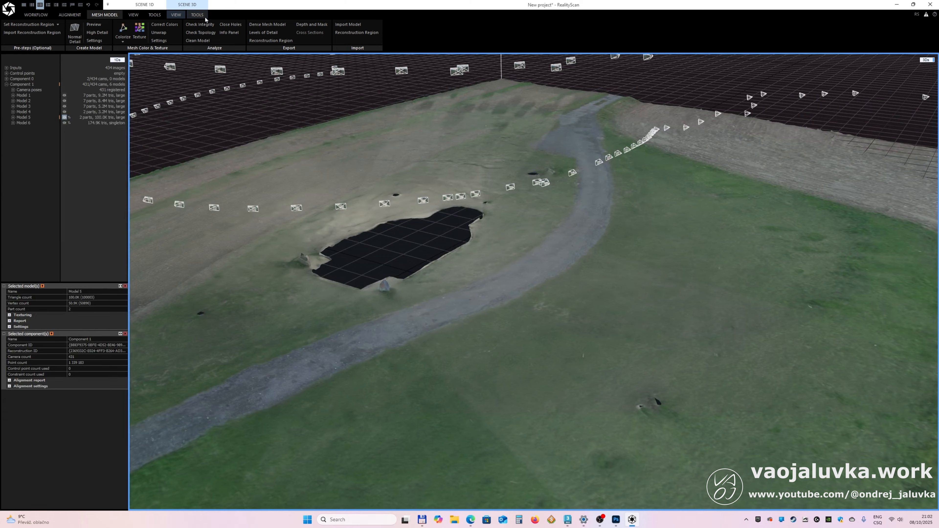
# Export the textured terrain mesh, Model 5, as mesh_Model_5.obj to the export 2 folder with the default export settings
pyautogui.click(197, 15)
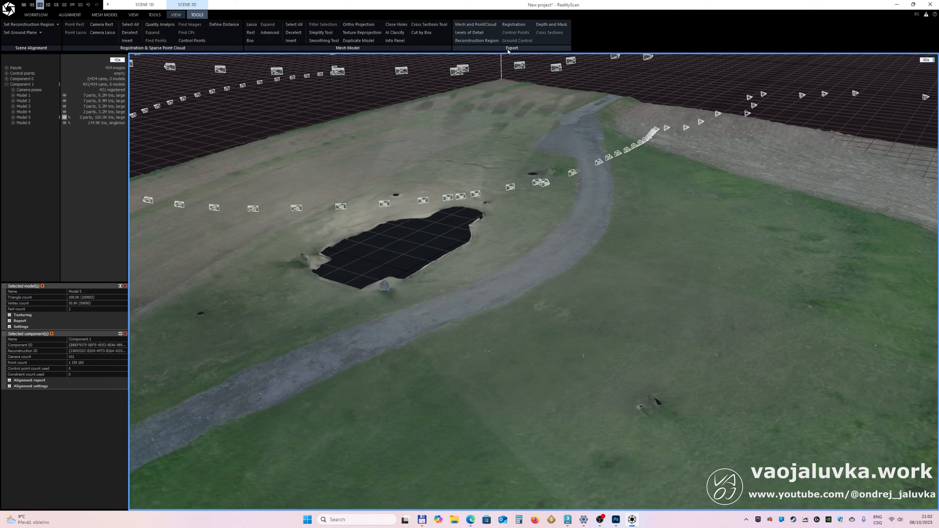
pyautogui.click(475, 24)
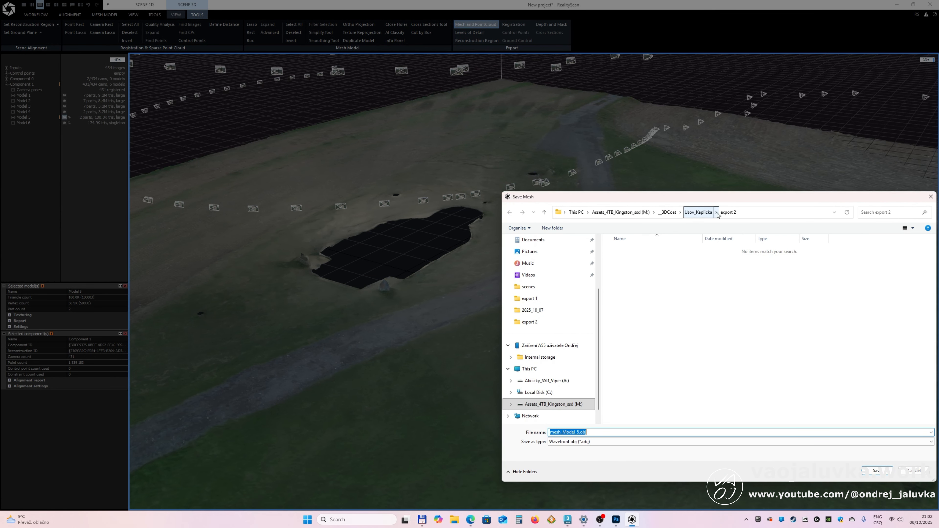
pyautogui.click(736, 214)
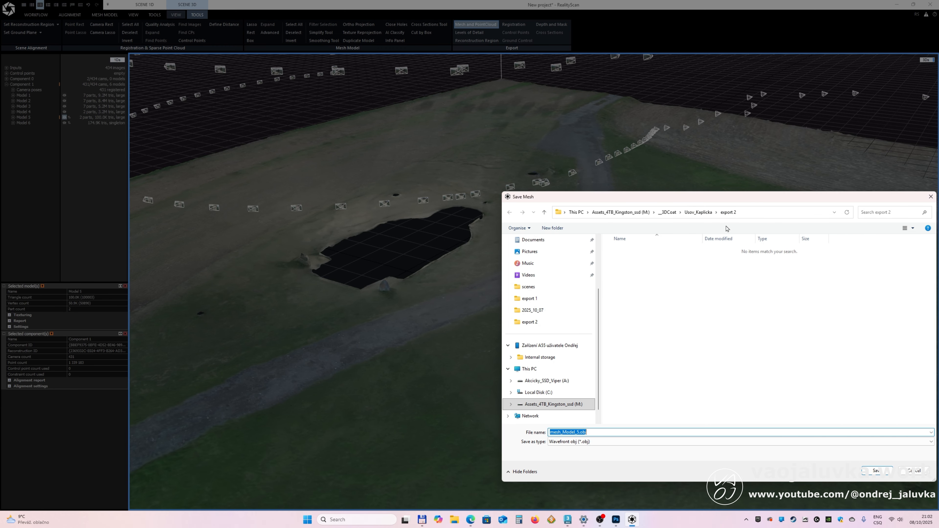
pyautogui.click(874, 472)
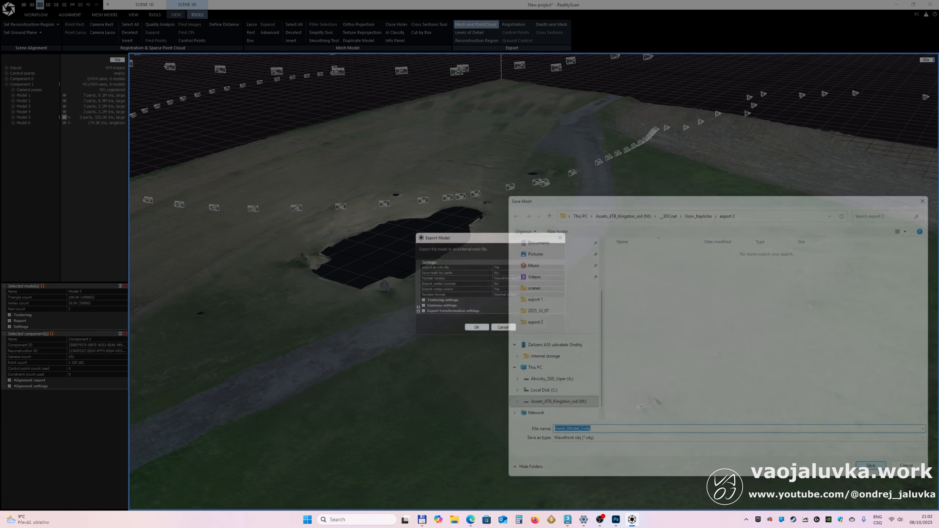
pyautogui.click(478, 332)
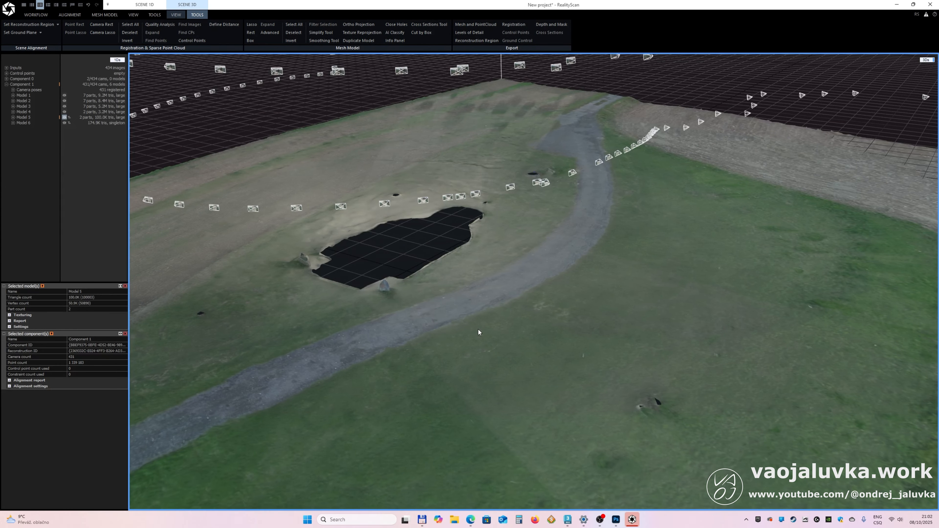
# Export the textured chapel mesh, Model 6, as mesh_Model_6.obj to the export 2 folder with the default export settings
pyautogui.click(23, 123)
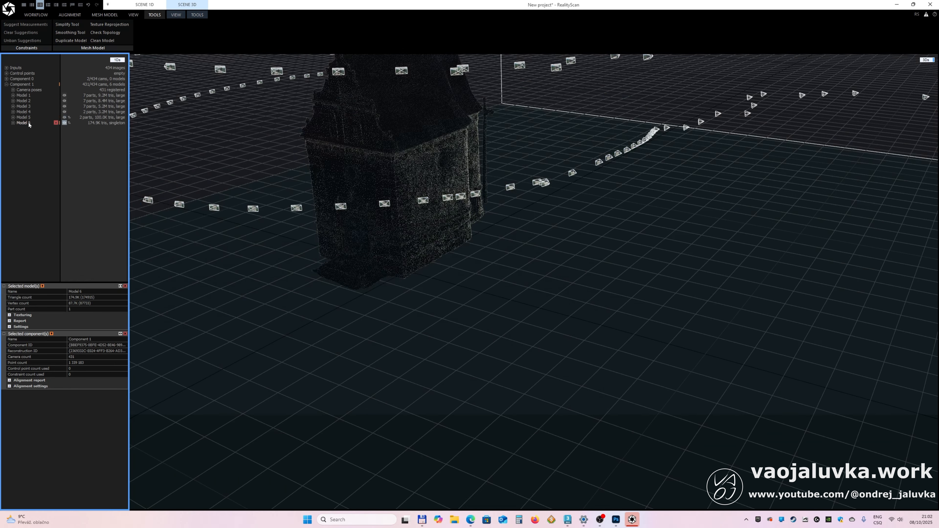
pyautogui.scroll(3, 356, 137)
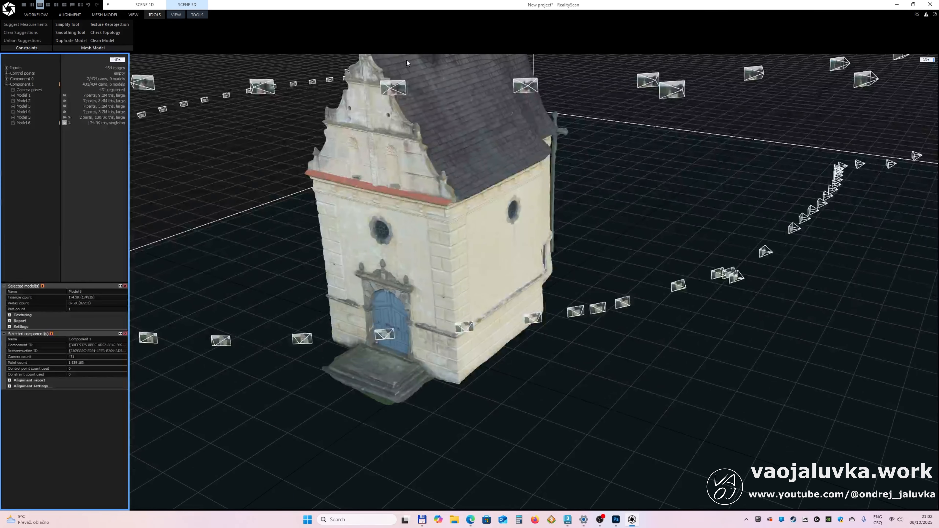
pyautogui.click(197, 15)
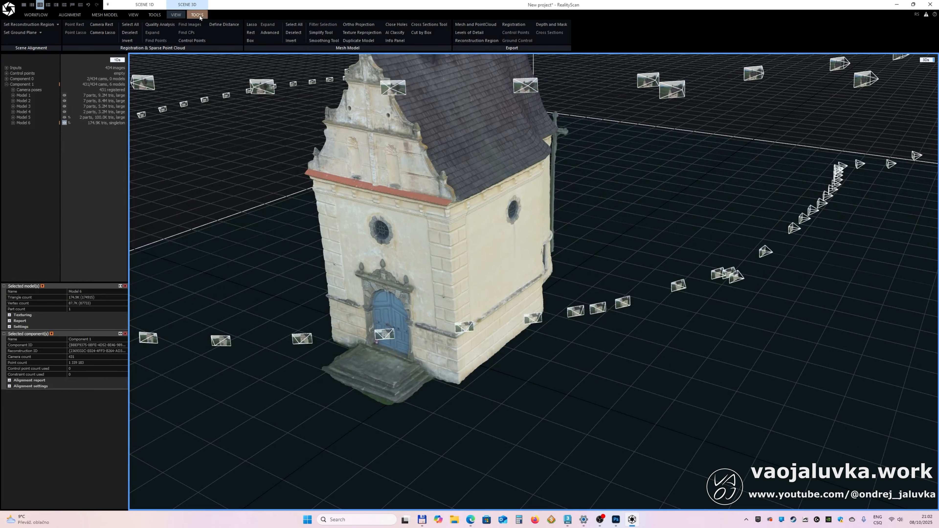
pyautogui.click(474, 24)
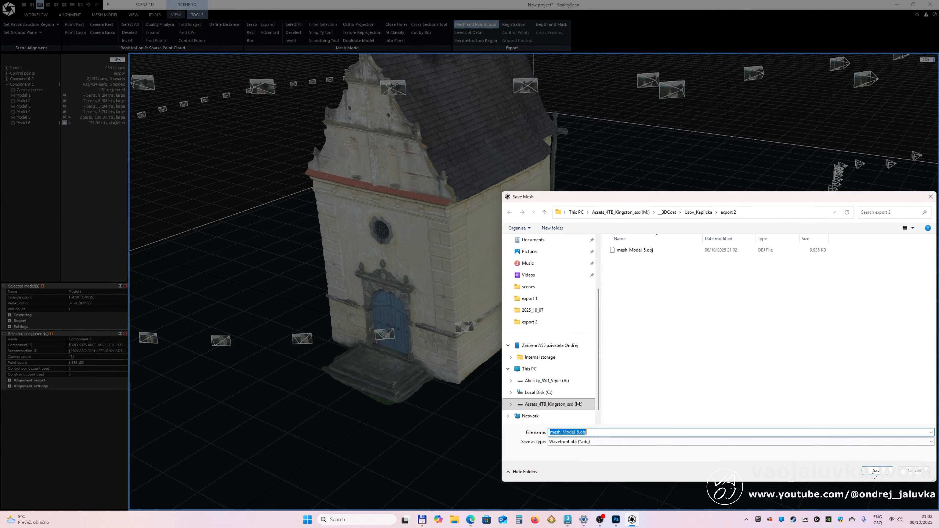
pyautogui.click(874, 471)
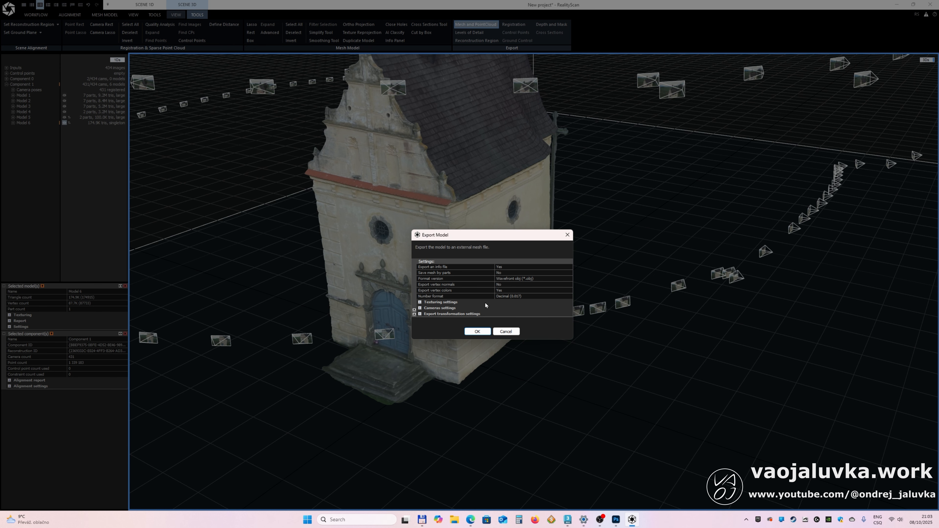
pyautogui.click(476, 332)
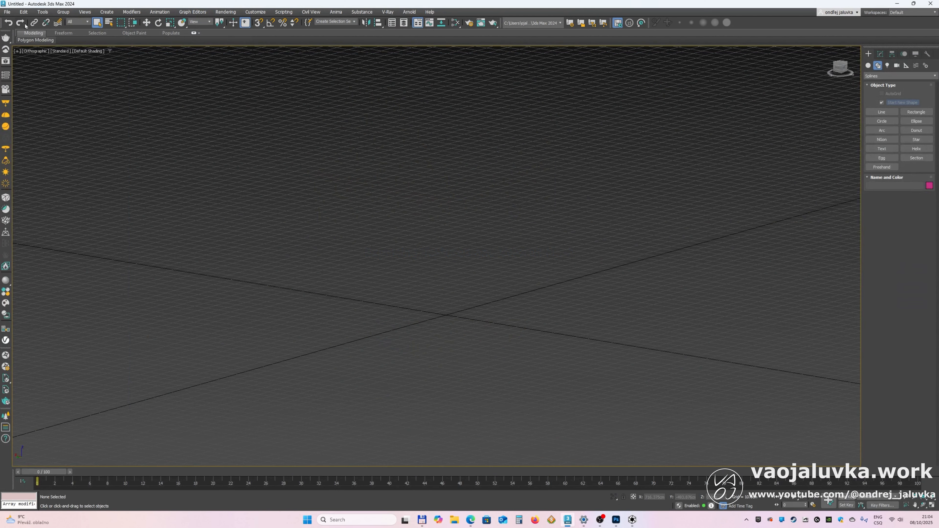
# In 3ds Max, import the terrain mesh_Model_5.obj from the export 2 folder with the default OBJ options and deselect it
pyautogui.click(8, 12)
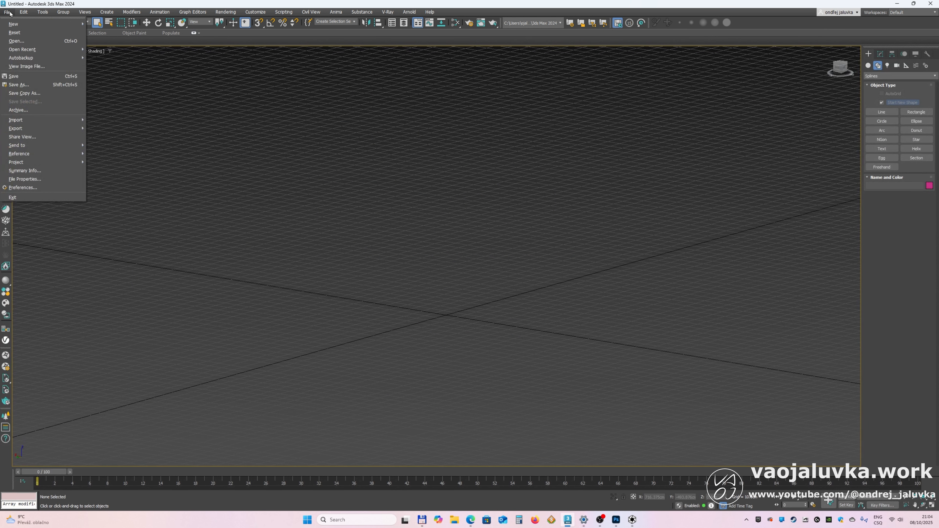
pyautogui.moveTo(30, 119)
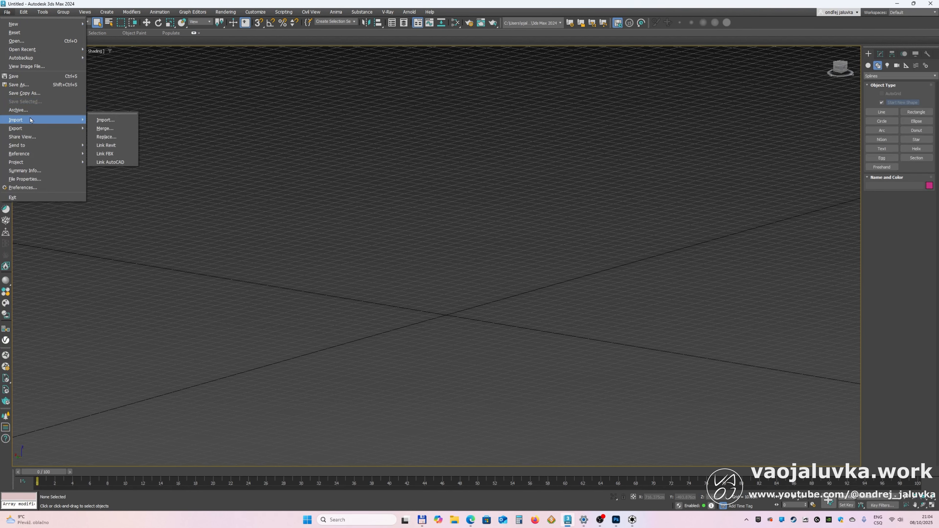
pyautogui.click(112, 123)
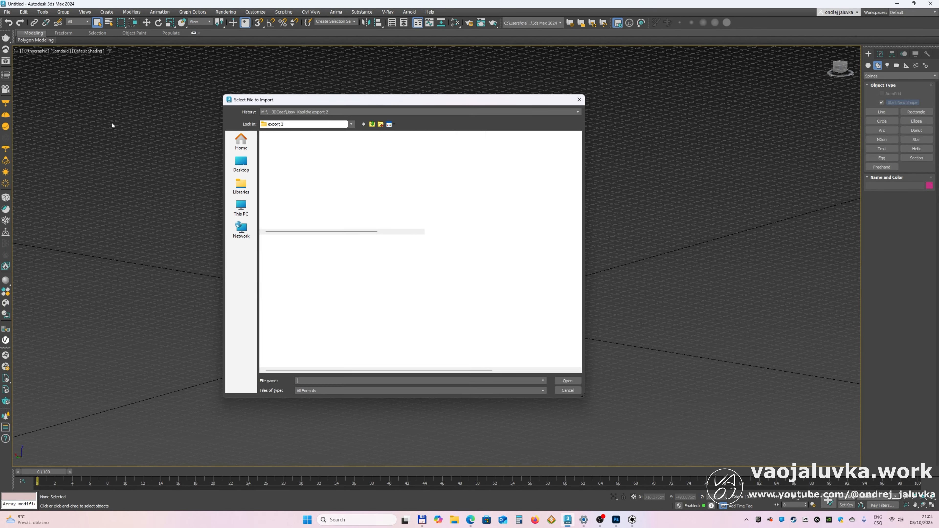
pyautogui.click(320, 145)
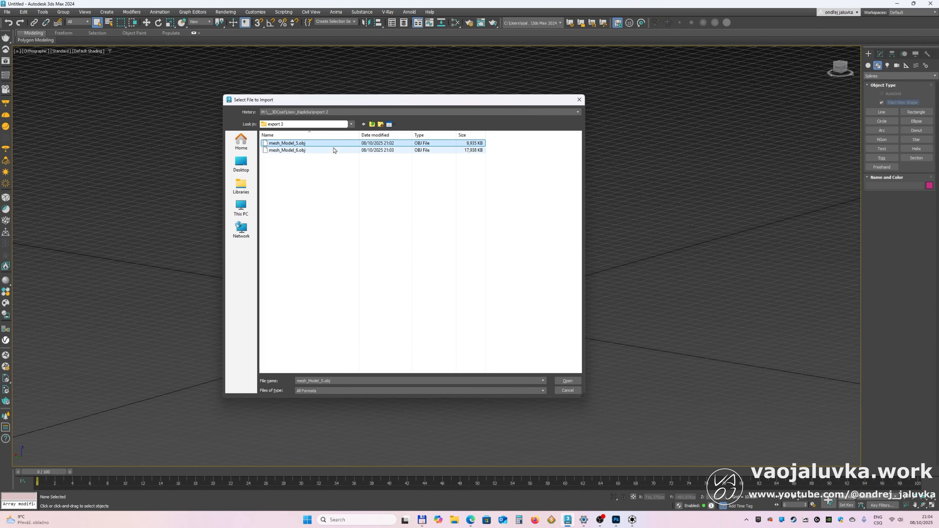
pyautogui.doubleClick(334, 146)
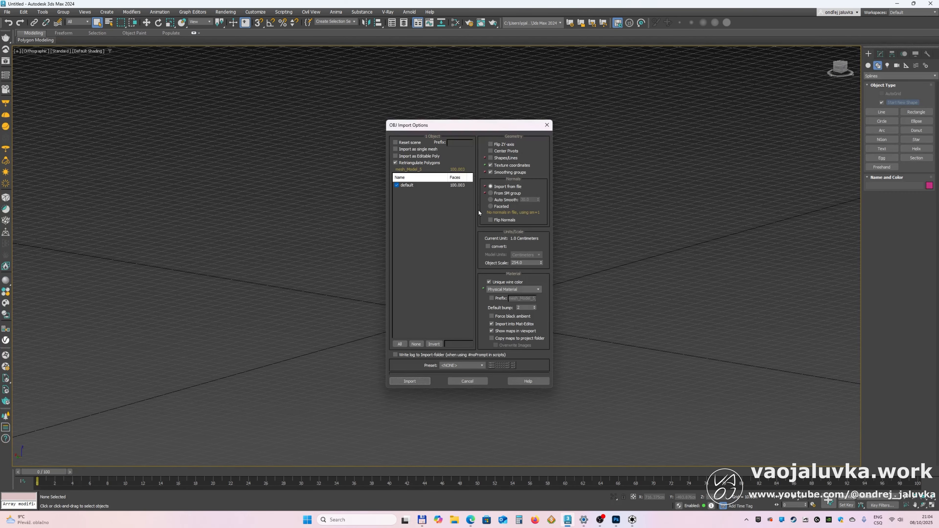
pyautogui.click(425, 381)
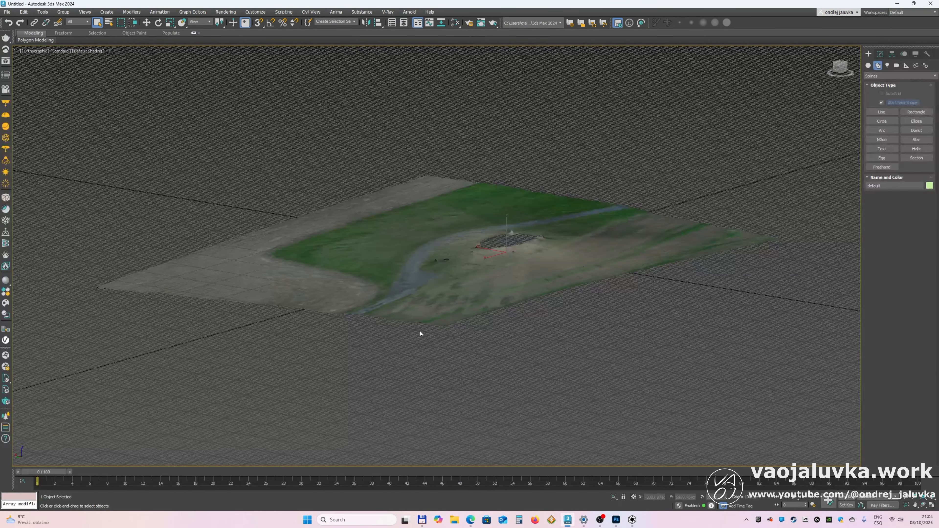
pyautogui.click(484, 336)
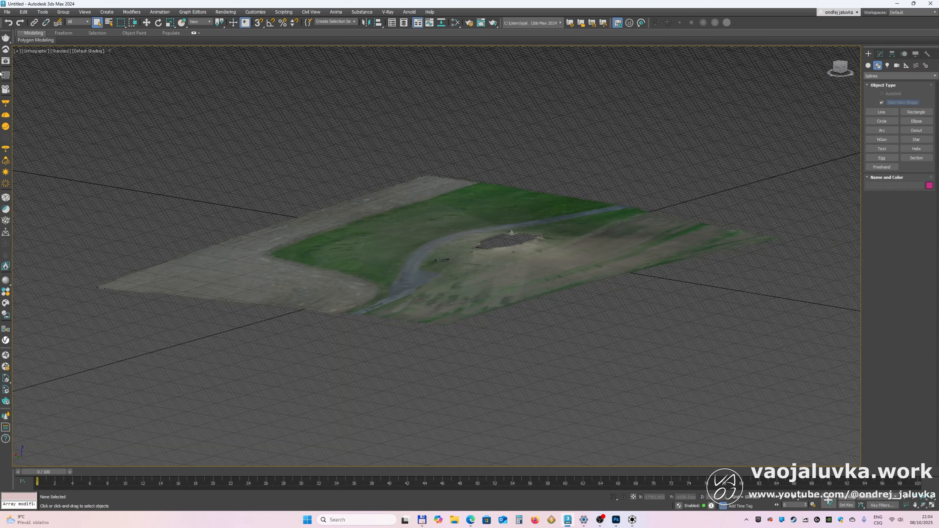
# Import the chapel mesh_Model_6.obj with the default OBJ options, resolving the name conflict with the new name default001
pyautogui.click(8, 12)
pyautogui.moveTo(22, 120)
pyautogui.click(100, 120)
pyautogui.doubleClick(327, 151)
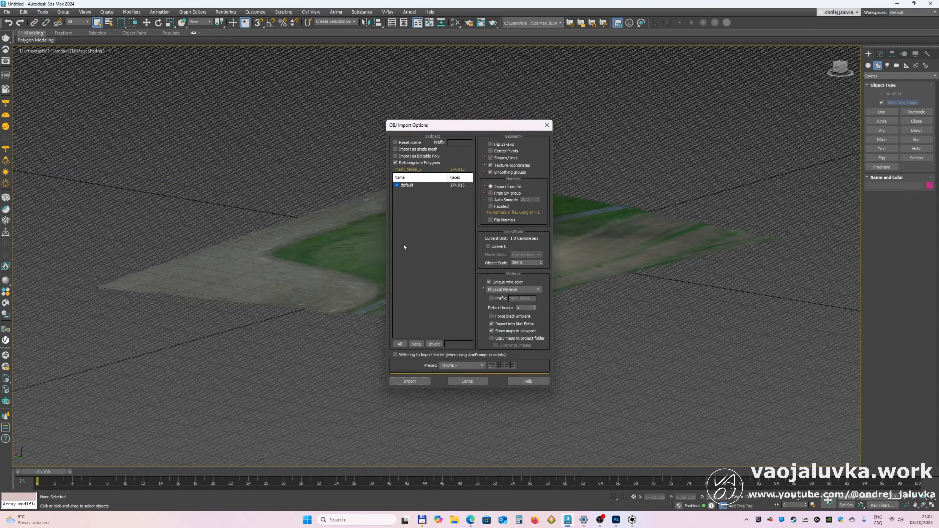
pyautogui.click(426, 383)
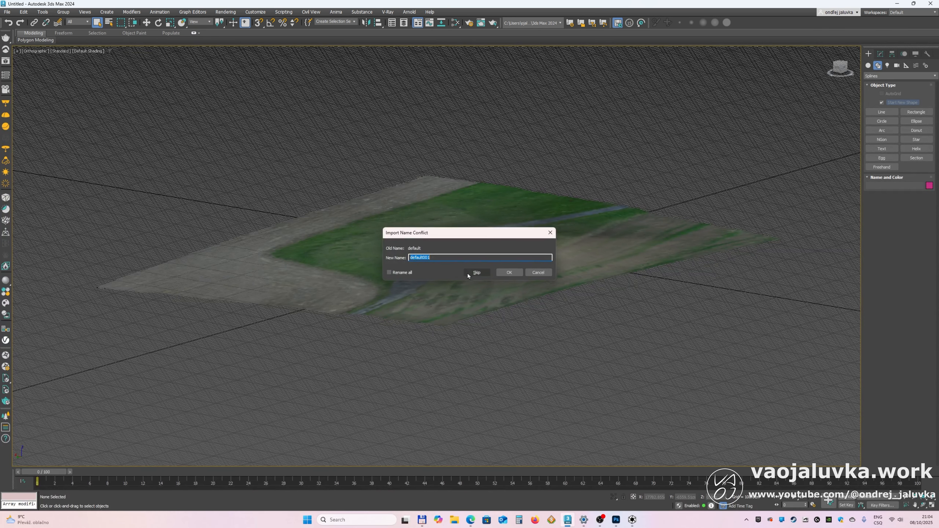
pyautogui.click(508, 271)
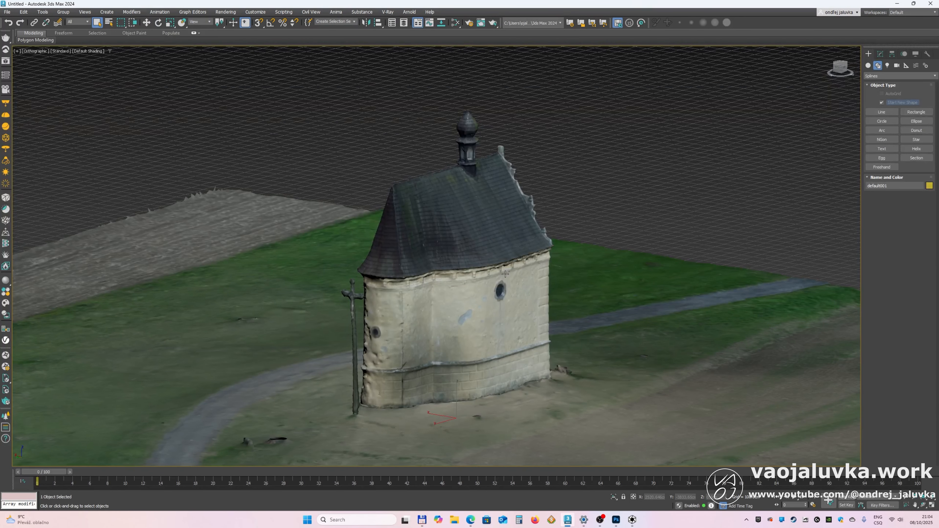
# Examine the imported chapel and terrain from several sides, checking how they fit together and how the facade textures display
pyautogui.scroll(-6, 505, 274)
pyautogui.keyDown('alt'); pyautogui.moveTo(505, 274); pyautogui.dragTo(353, 237, button='middle'); pyautogui.keyUp('alt')
pyautogui.scroll(5, 441, 258)
pyautogui.keyDown('alt'); pyautogui.moveTo(471, 255); pyautogui.dragTo(465, 253, button='middle'); pyautogui.keyUp('alt')
pyautogui.scroll(-10, 465, 254)
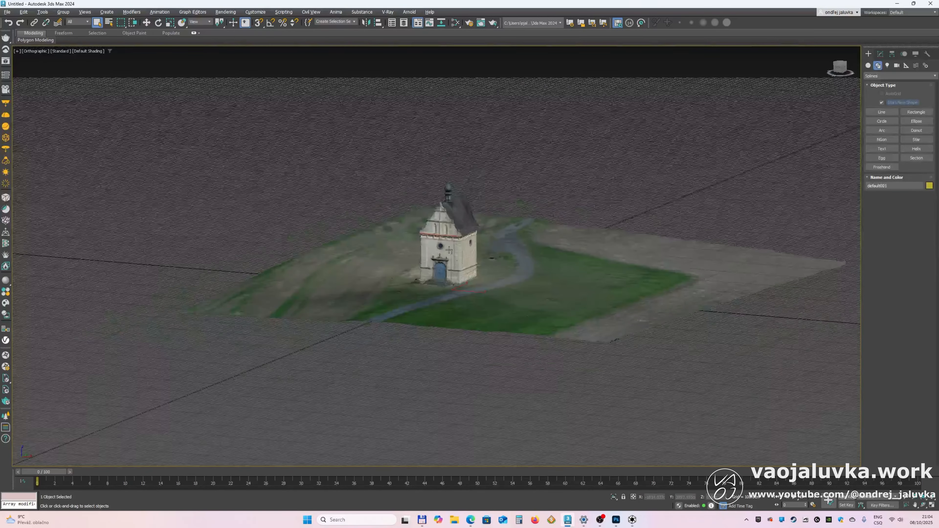
pyautogui.keyDown('alt'); pyautogui.moveTo(449, 250); pyautogui.dragTo(484, 251, button='middle'); pyautogui.keyUp('alt')
pyautogui.scroll(6, 495, 252)
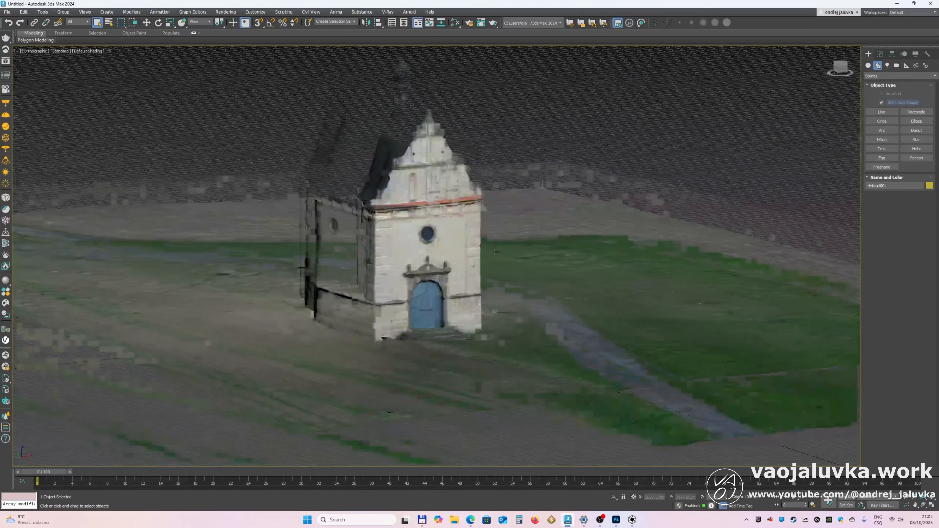
pyautogui.scroll(4, 495, 252)
pyautogui.keyDown('alt'); pyautogui.moveTo(526, 114); pyautogui.dragTo(526, 160, button='middle'); pyautogui.keyUp('alt')
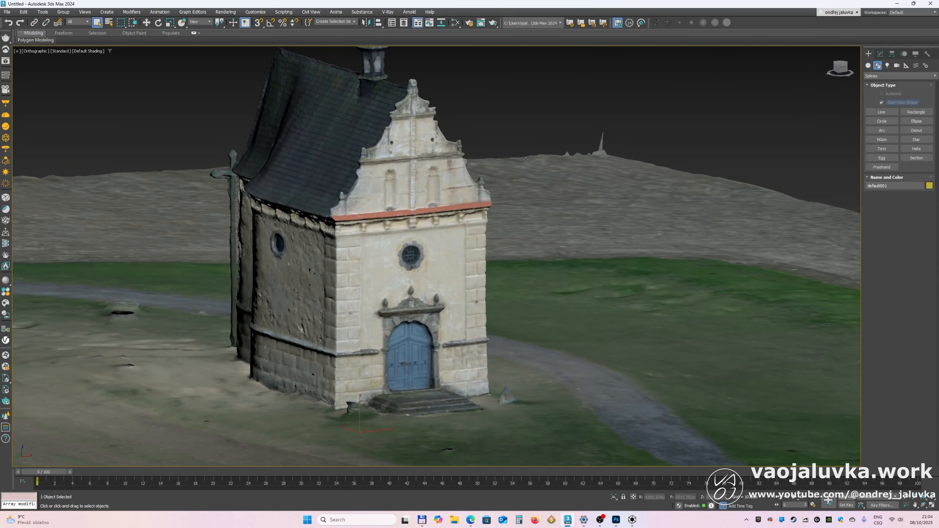
pyautogui.scroll(-8, 526, 160)
pyautogui.scroll(3, 526, 200)
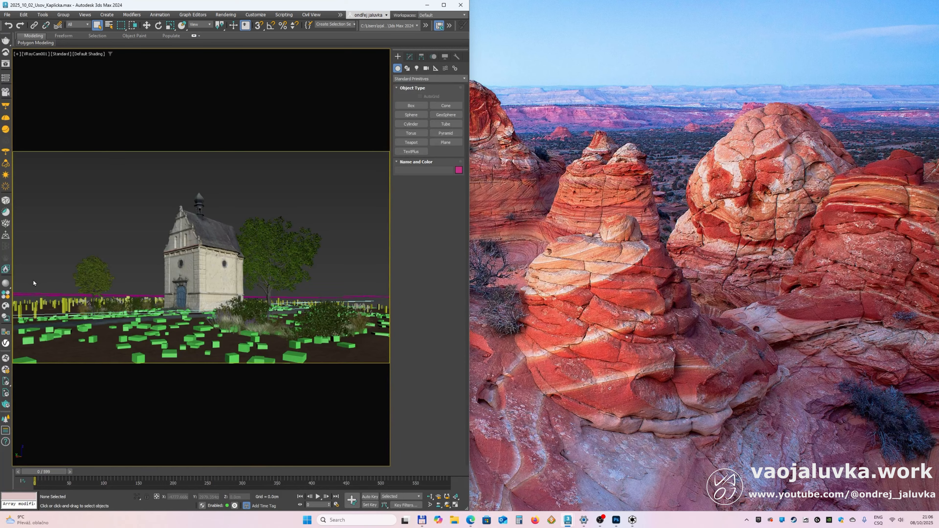
# Start a live link from the finished chapel scene to Chaos Vantage and switch to the Vantage window
pyautogui.click(6, 358)
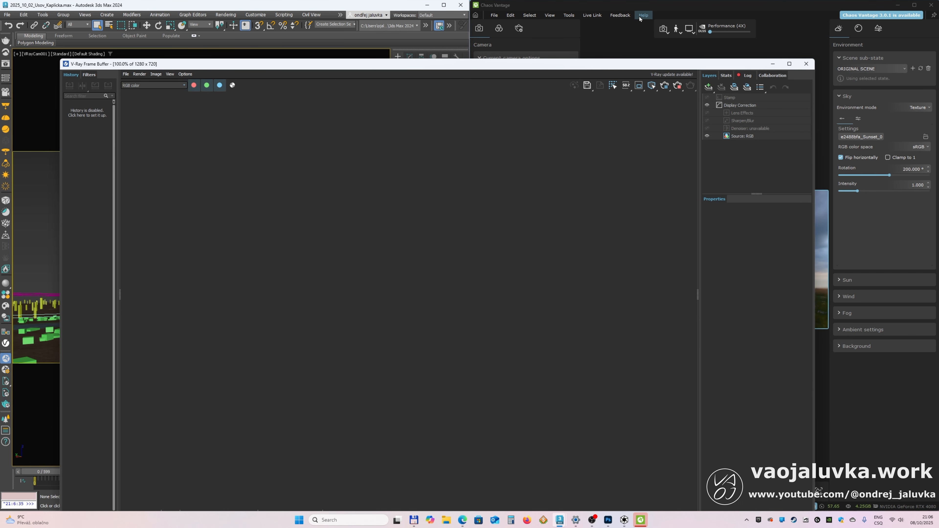
pyautogui.click(696, 6)
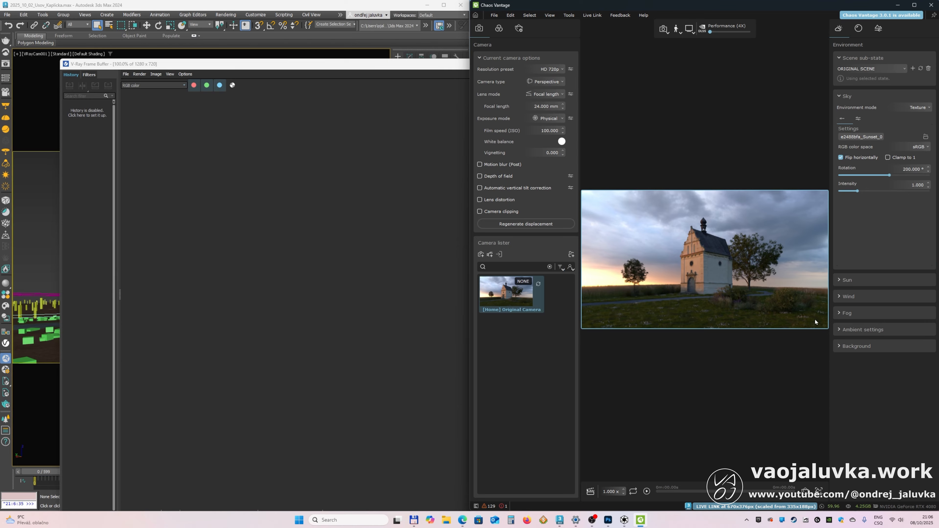
# In the color corrections, lower highlight burn to about 0.741 and enable white balance with a temperature of about 7657
pyautogui.click(498, 28)
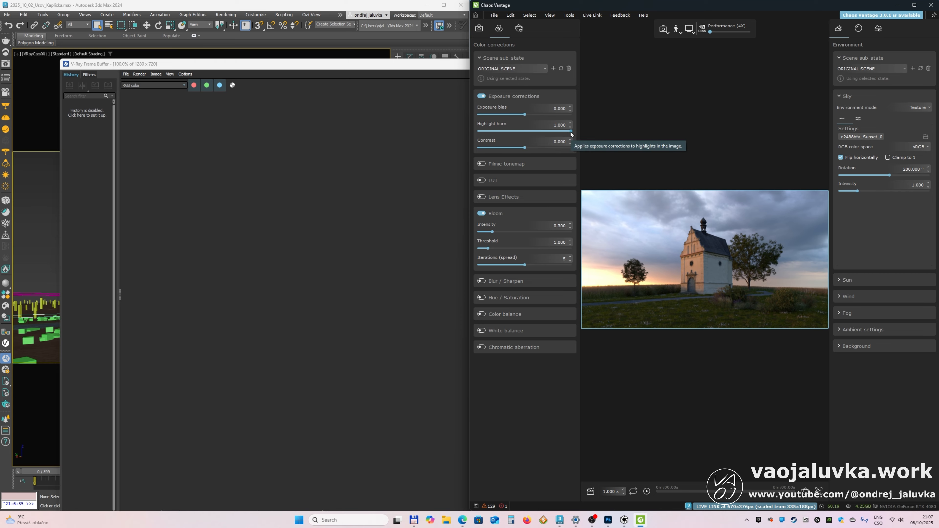
pyautogui.moveTo(571, 131); pyautogui.dragTo(548, 133)
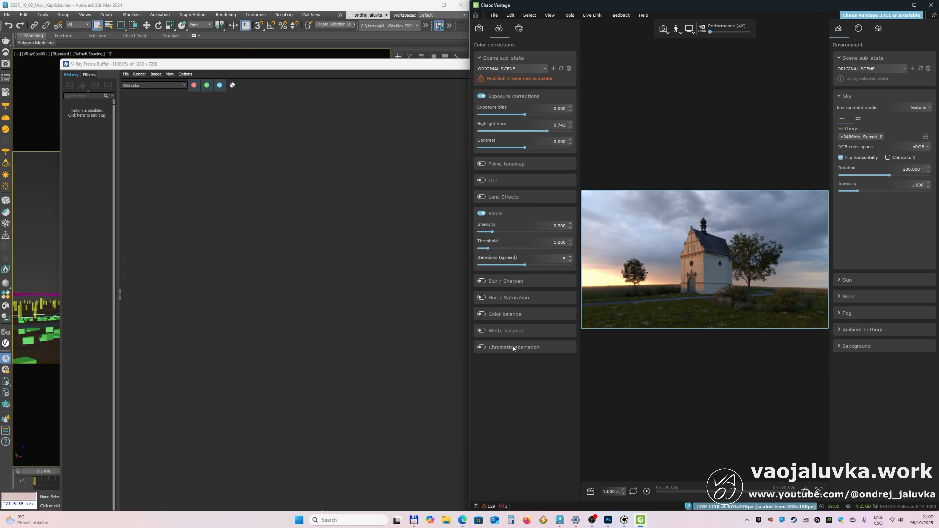
pyautogui.click(481, 332)
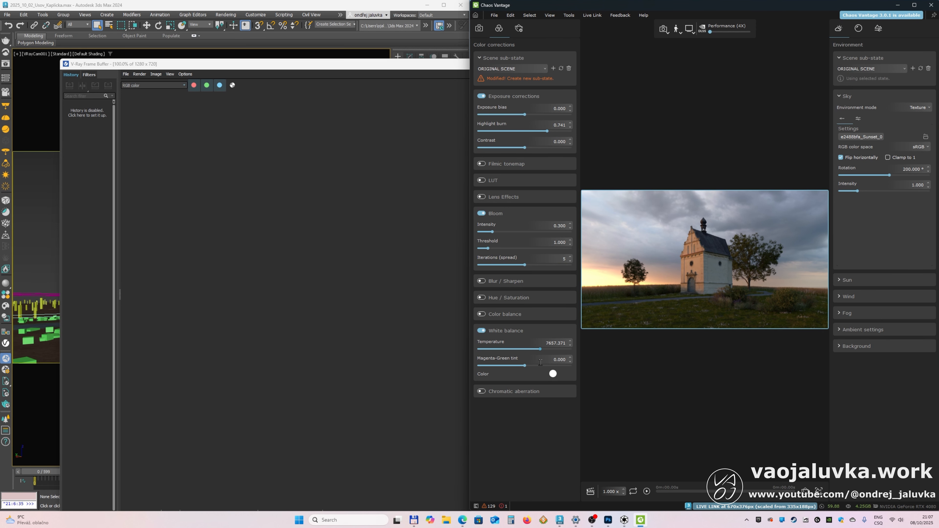
# Back in 3ds Max, clear away the V-Ray frame buffer and log, and launch a Vantage live link animation render from VRayCam001
pyautogui.click(406, 155)
pyautogui.click(777, 65)
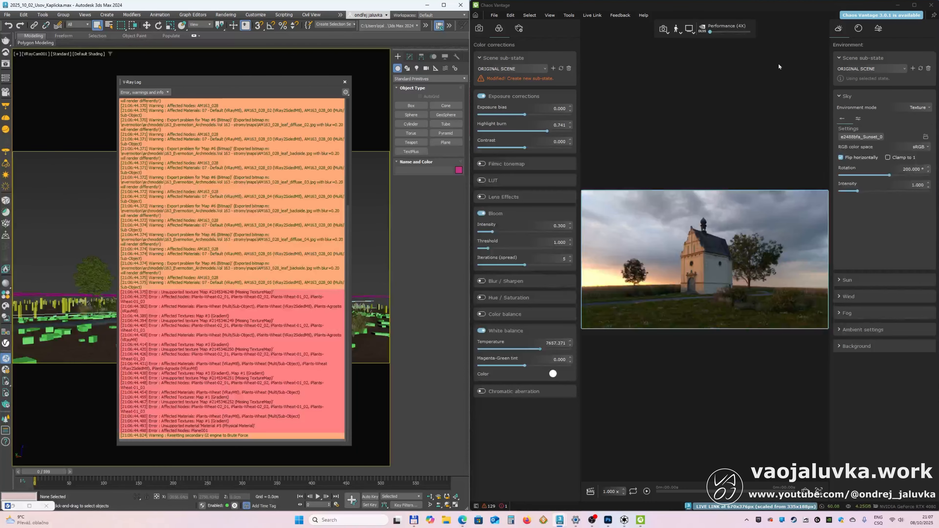
pyautogui.click(345, 82)
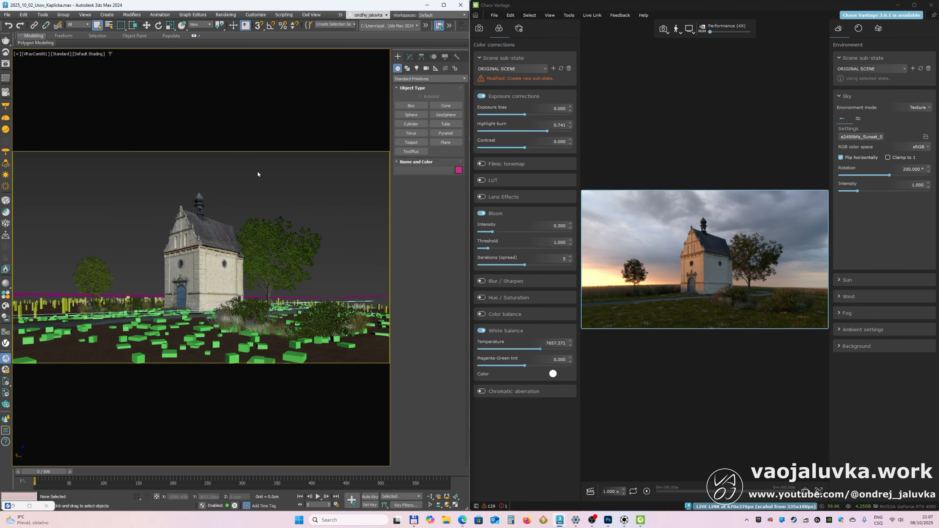
pyautogui.click(6, 405)
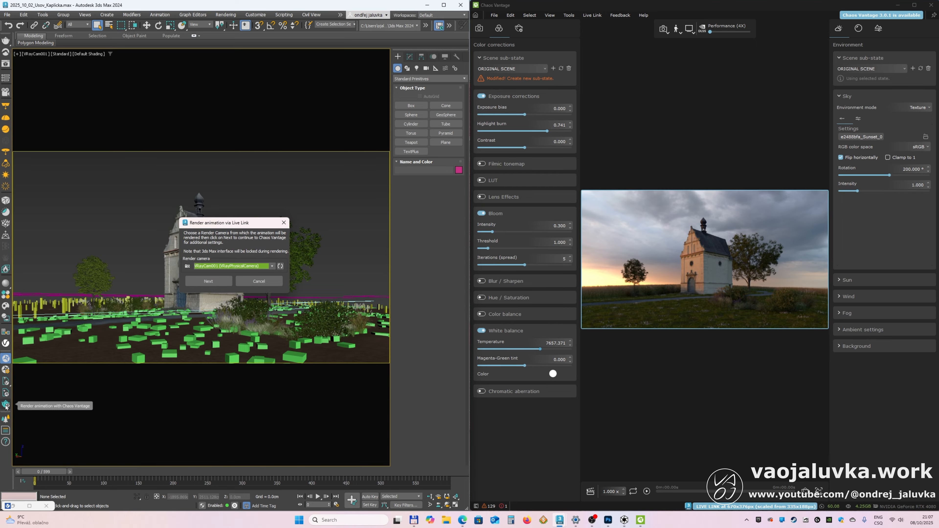
pyautogui.click(208, 281)
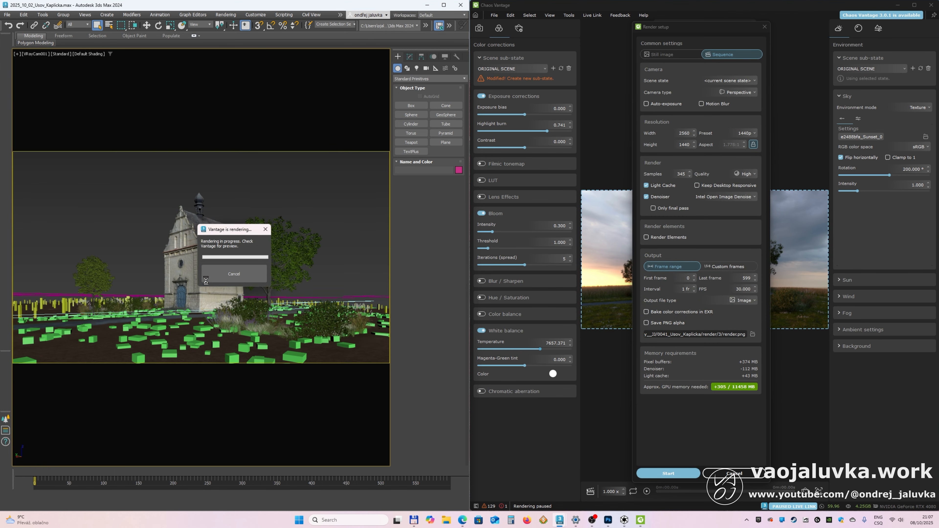